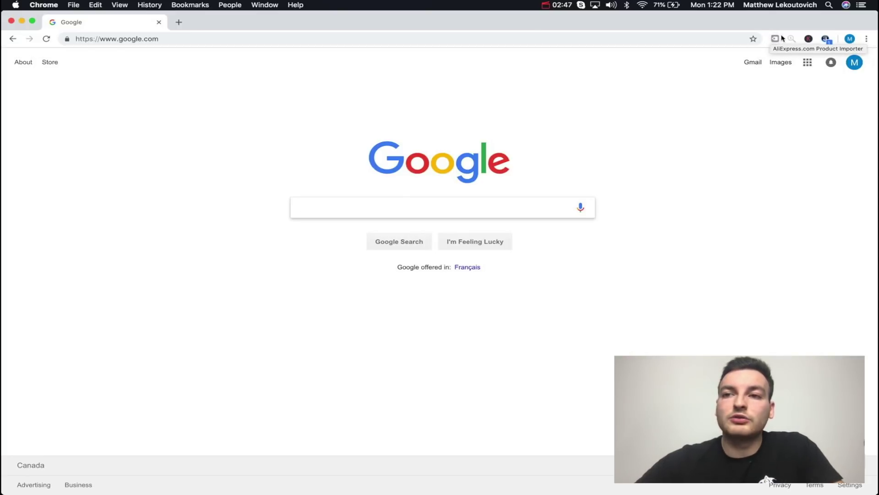
# Search Google for 'deshedding glove + shopify' and highlight the product words in the query
pyautogui.moveTo(775, 39)
pyautogui.mouseDown()
pyautogui.moveTo(763, 38)
pyautogui.moveTo(791, 39)
pyautogui.mouseUp()
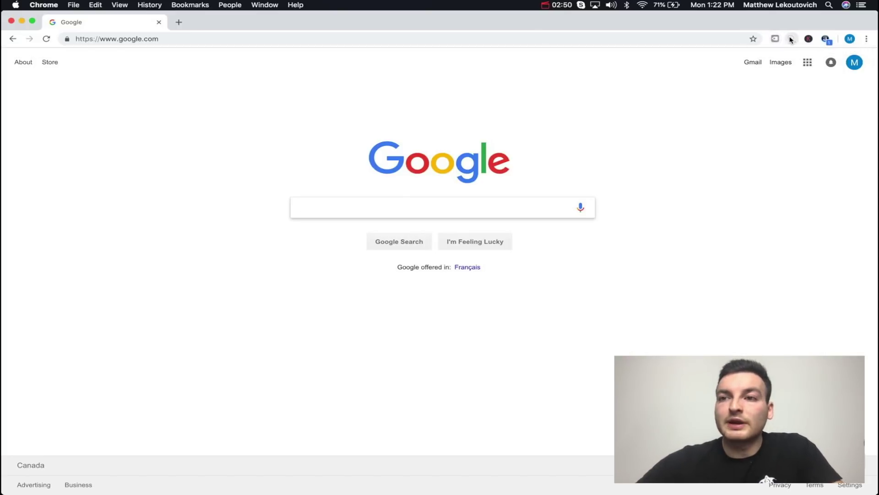
pyautogui.click(439, 203)
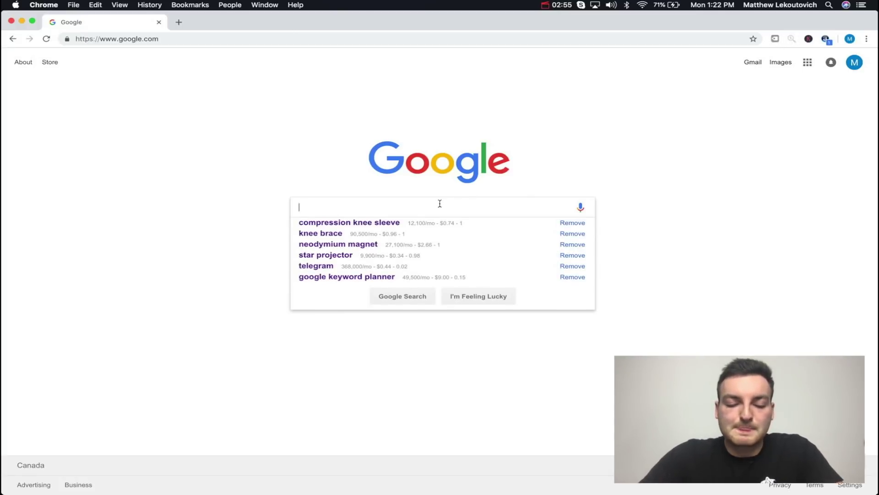
pyautogui.write('deshedding')
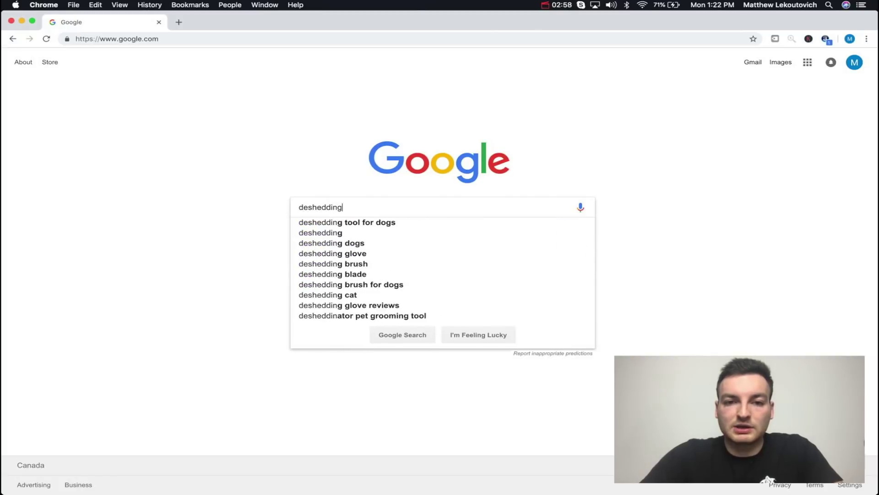
pyautogui.write(' glove + shopify')
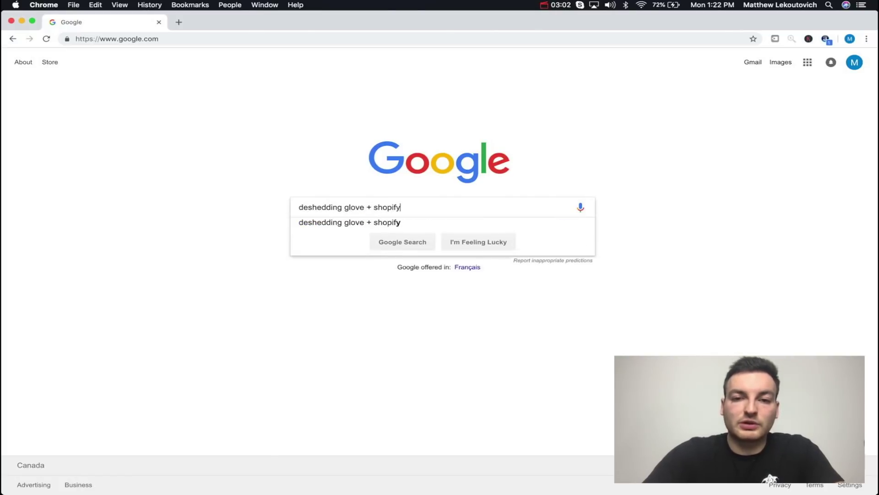
pyautogui.press('Return')
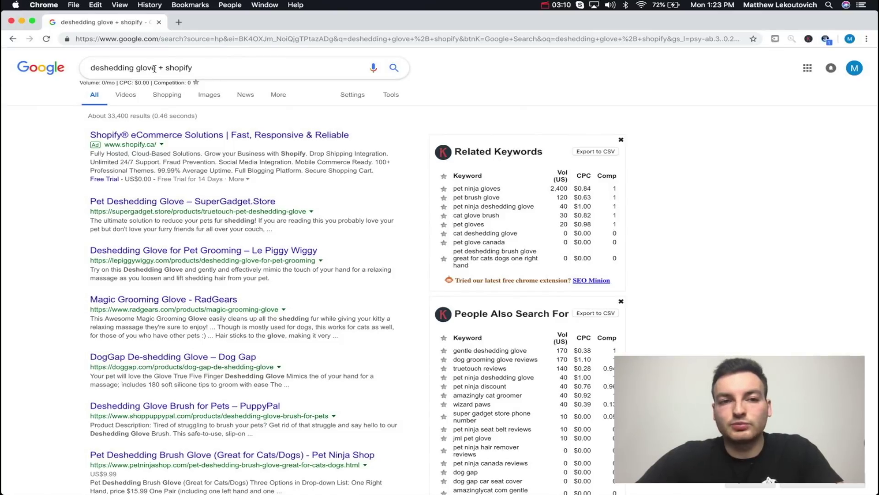
pyautogui.moveTo(156, 68); pyautogui.dragTo(97, 65)
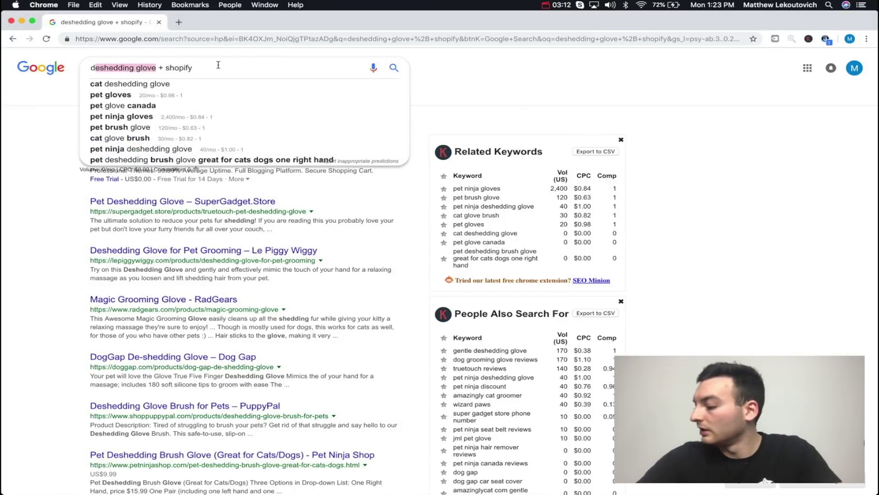
# Open the SuperGadget.Store deshedding glove listing and block its notification request
pyautogui.click(58, 231)
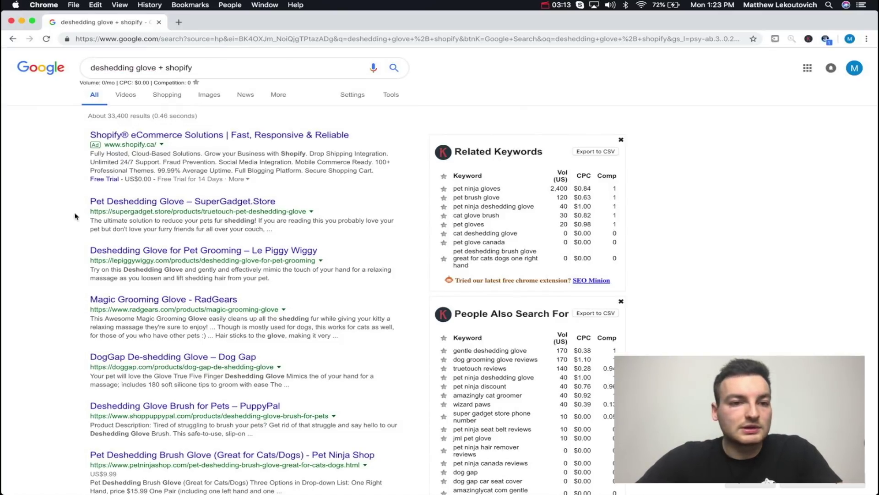
pyautogui.click(113, 205)
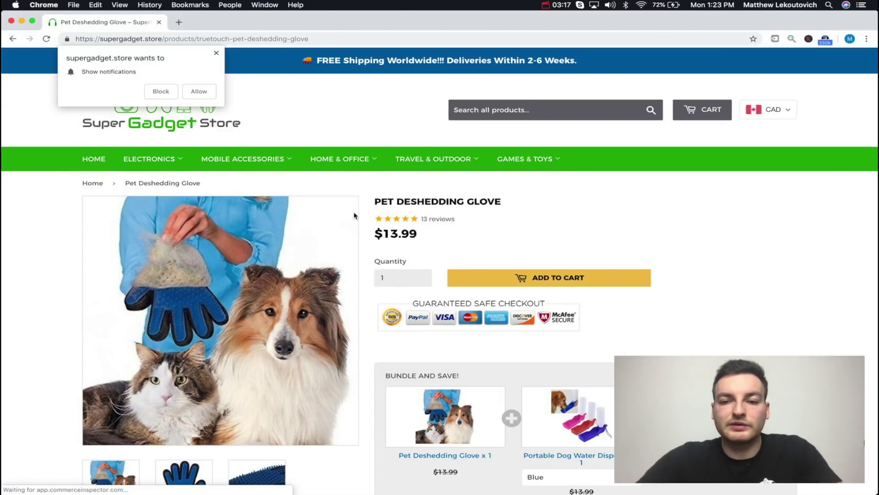
pyautogui.scroll(-4, 474, 276)
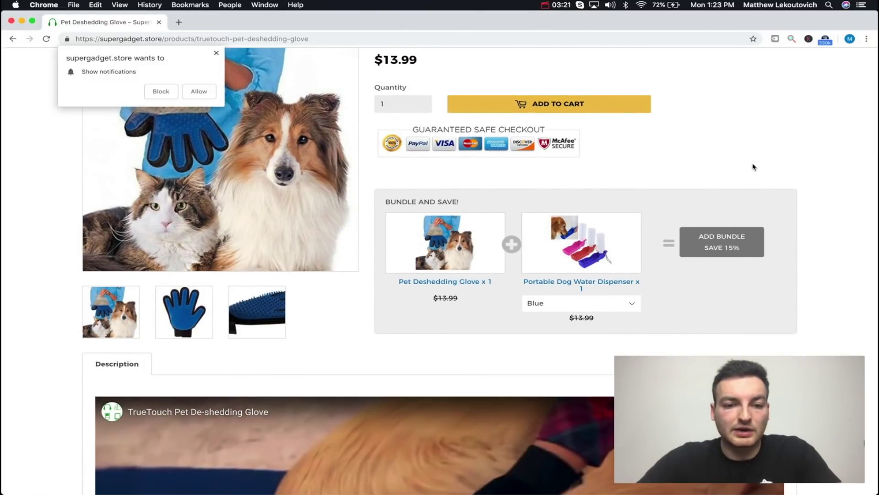
pyautogui.click(161, 92)
# Dismiss the spin-wheel promotion popup and bring up Commerce Inspector's analysis of the store
pyautogui.scroll(-1, 298, 320)
pyautogui.scroll(-8, 297, 320)
pyautogui.scroll(15, 312, 295)
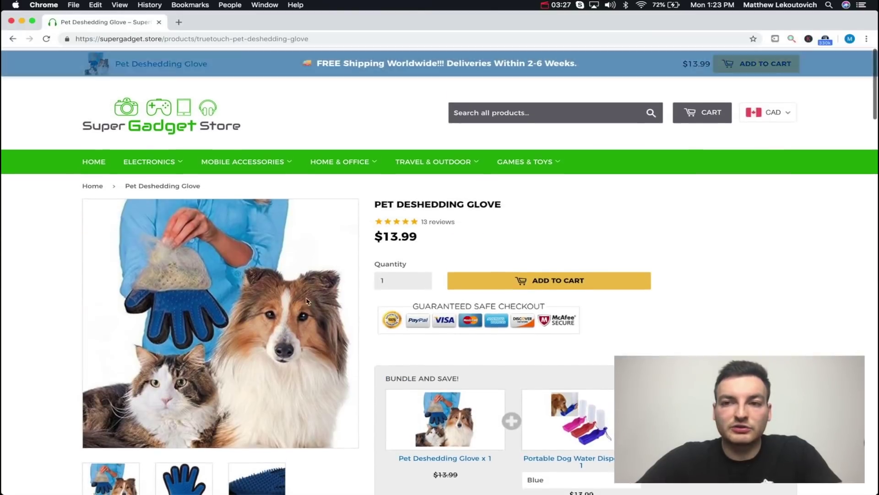
pyautogui.moveTo(245, 166)
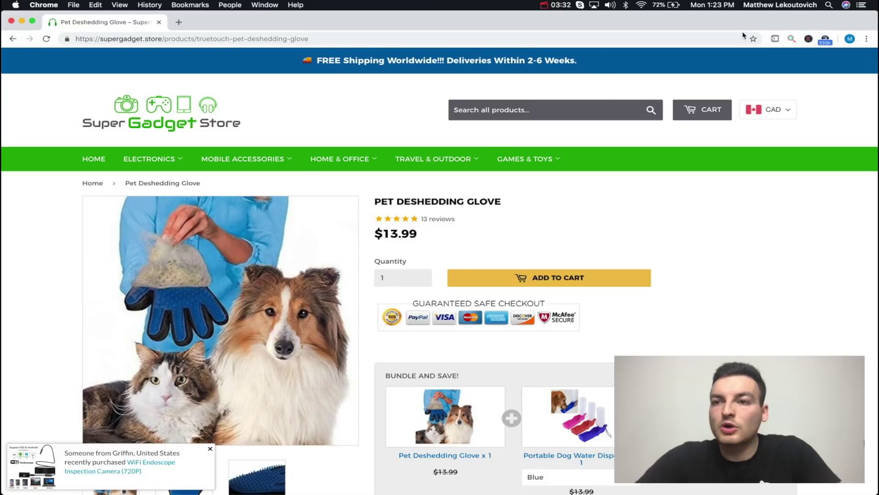
pyautogui.moveTo(820, 28)
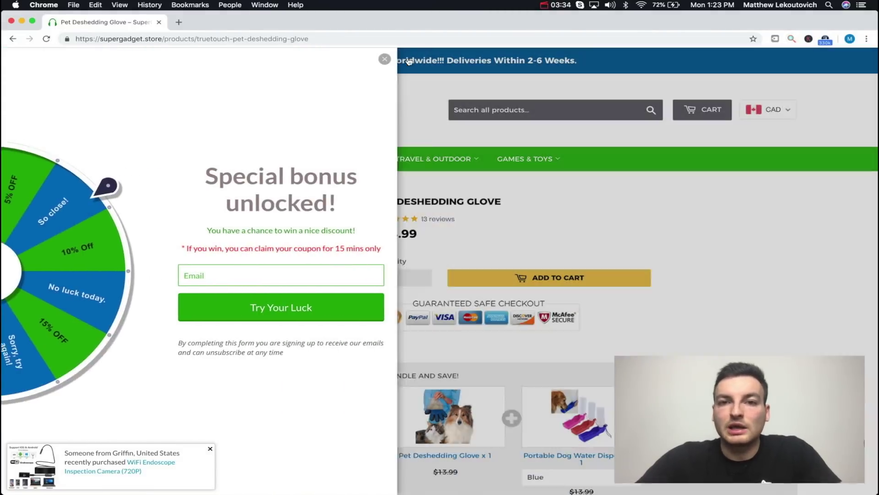
pyautogui.click(409, 61)
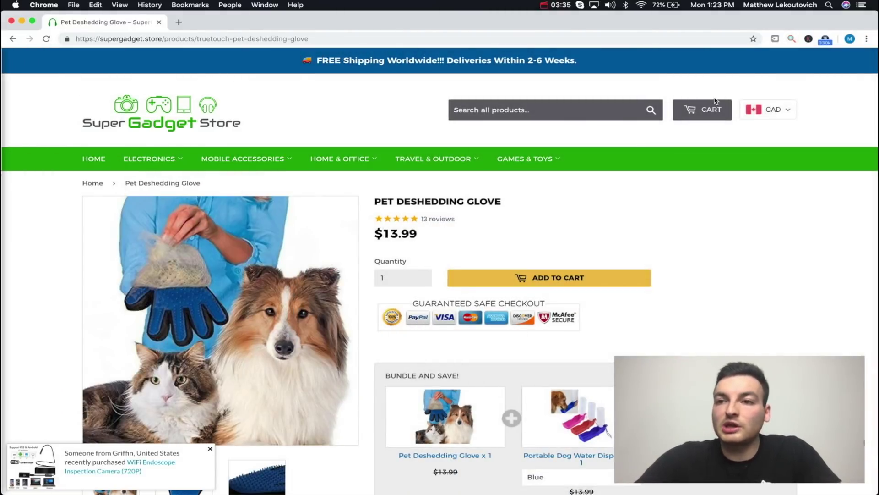
pyautogui.click(788, 40)
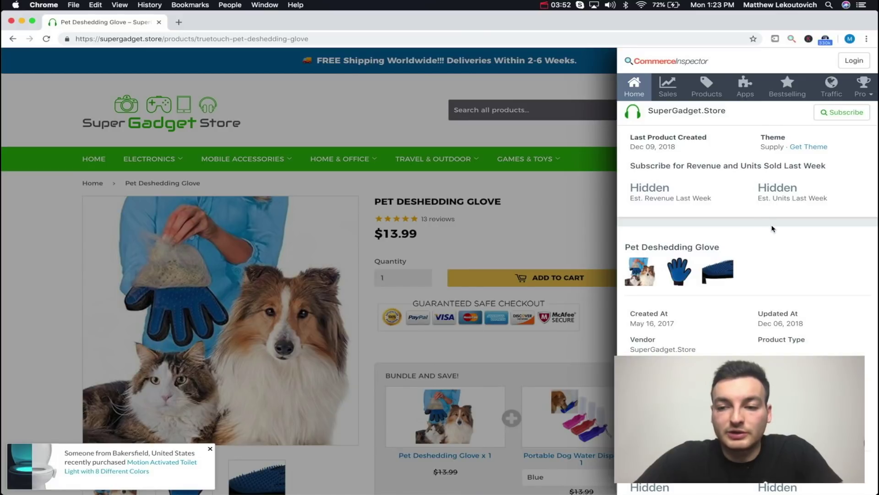
# Review the store overview in Commerce Inspector and view its sales figures
pyautogui.scroll(-1, 774, 228)
pyautogui.scroll(1, 841, 104)
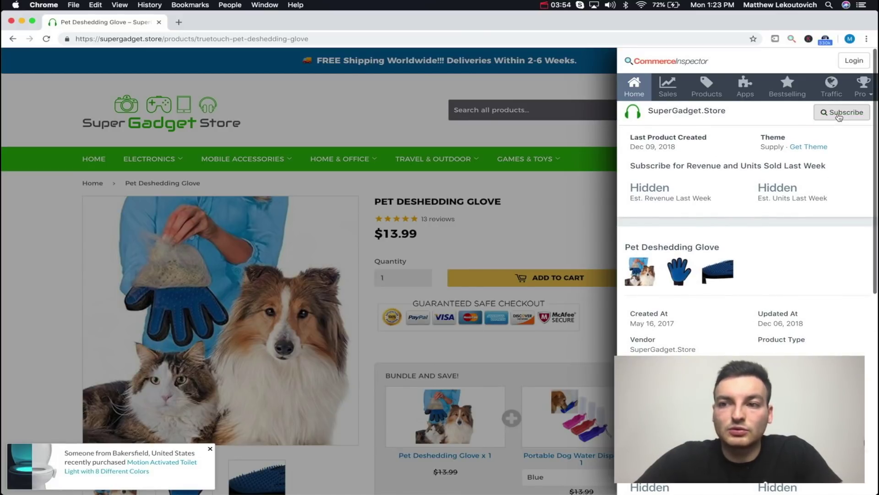
pyautogui.scroll(-8, 780, 256)
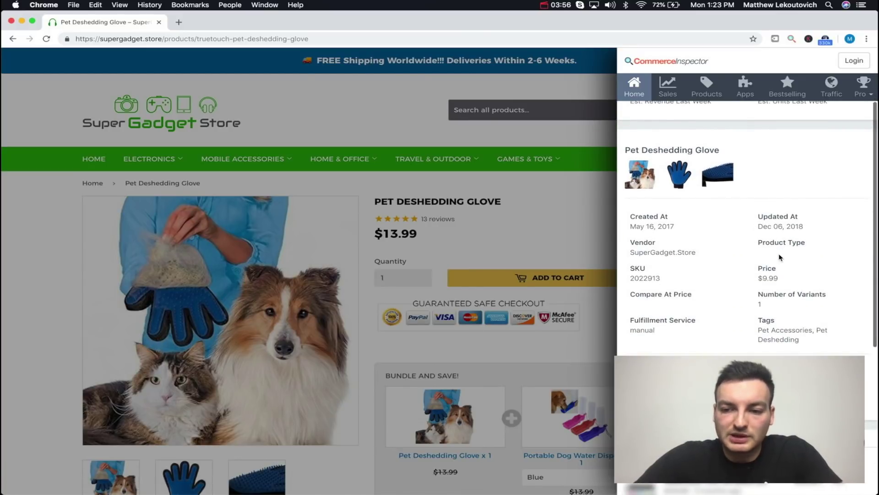
pyautogui.scroll(-4, 781, 255)
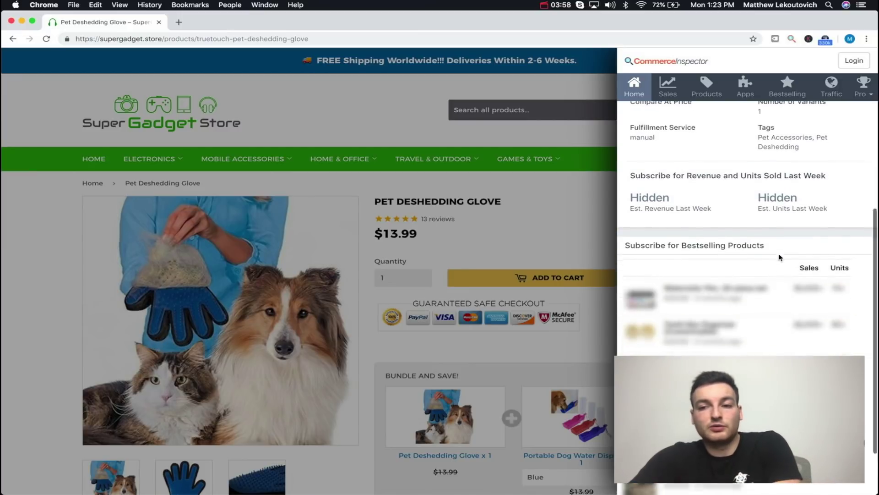
pyautogui.scroll(5, 781, 252)
pyautogui.click(668, 86)
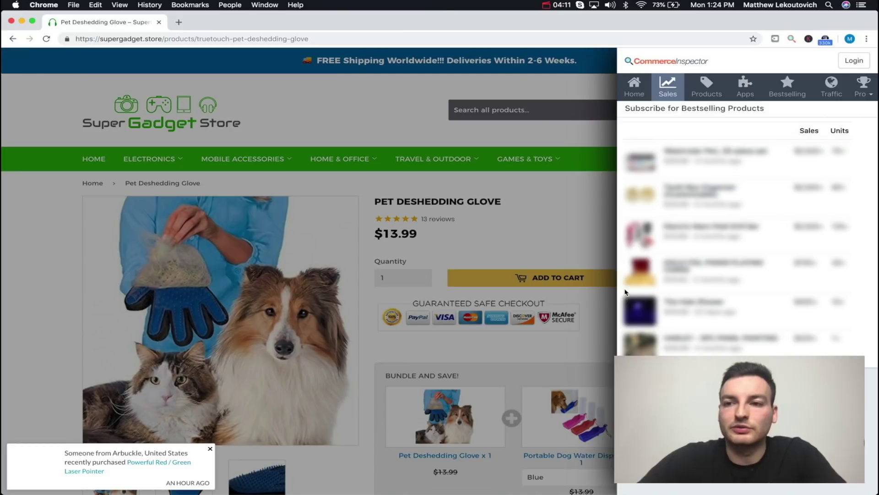
# Scroll through Super Gadget Store's recently launched products in Commerce Inspector
pyautogui.click(706, 88)
pyautogui.scroll(-5, 738, 256)
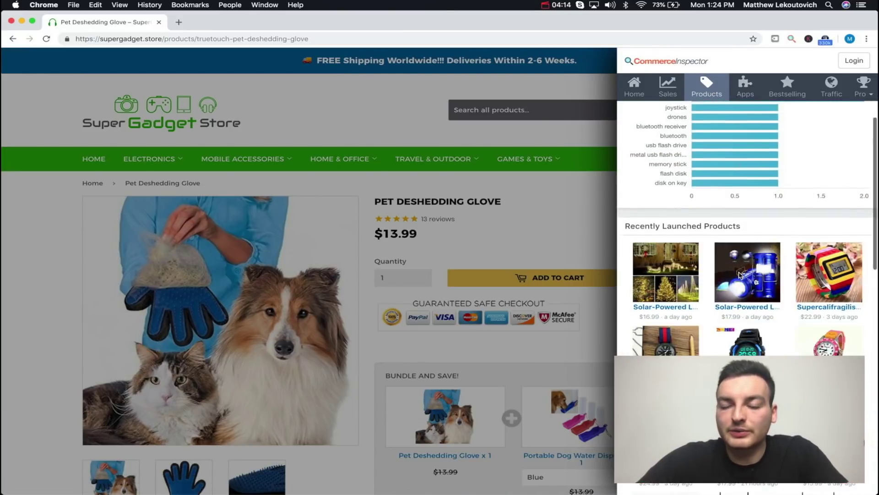
pyautogui.scroll(-3, 788, 307)
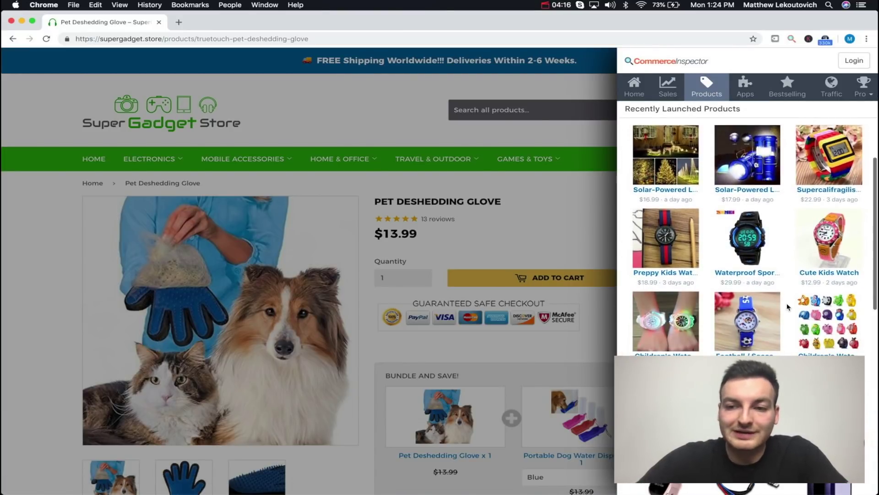
pyautogui.scroll(-2, 788, 307)
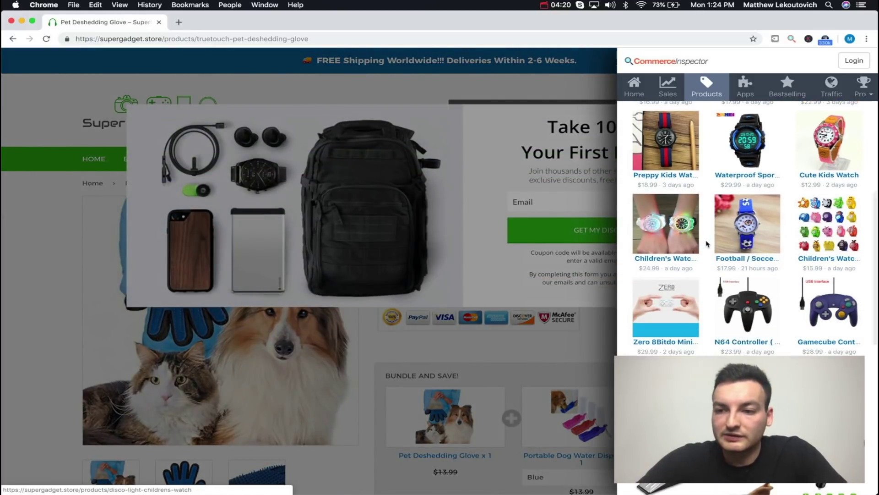
pyautogui.scroll(-5, 695, 230)
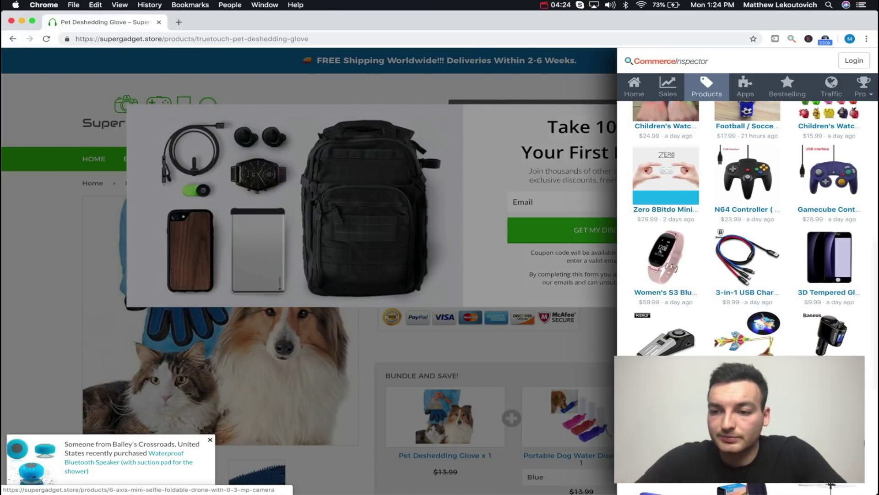
pyautogui.scroll(-8, 817, 215)
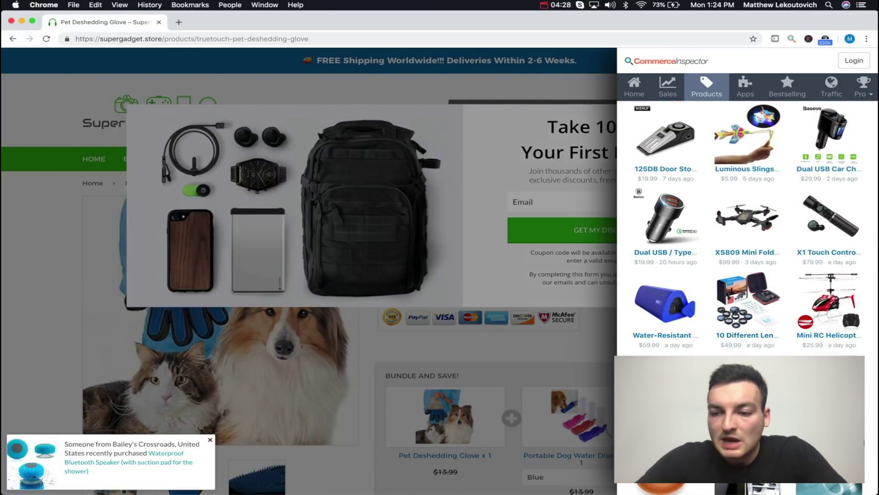
pyautogui.scroll(-4, 650, 297)
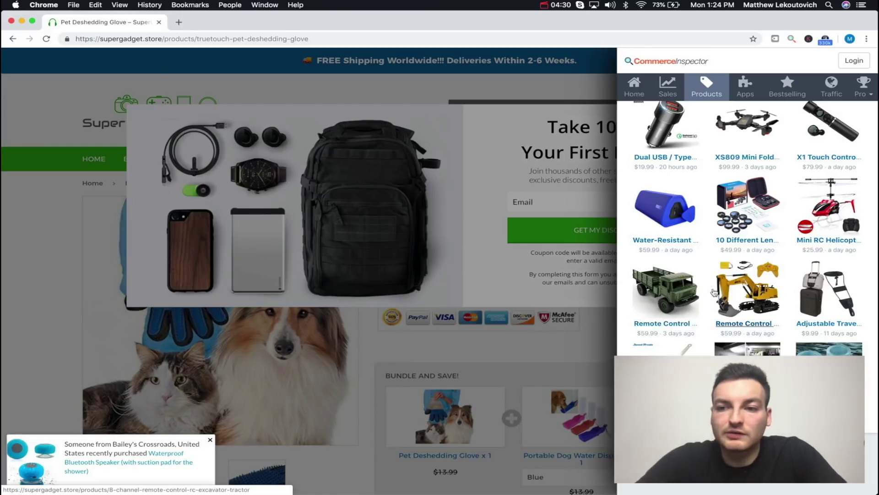
pyautogui.scroll(1, 700, 183)
# Open Super Gadget Store's best-selling collection, led by the $66.99 Laser Christmas Lights Projector
pyautogui.click(691, 146)
pyautogui.scroll(4, 714, 146)
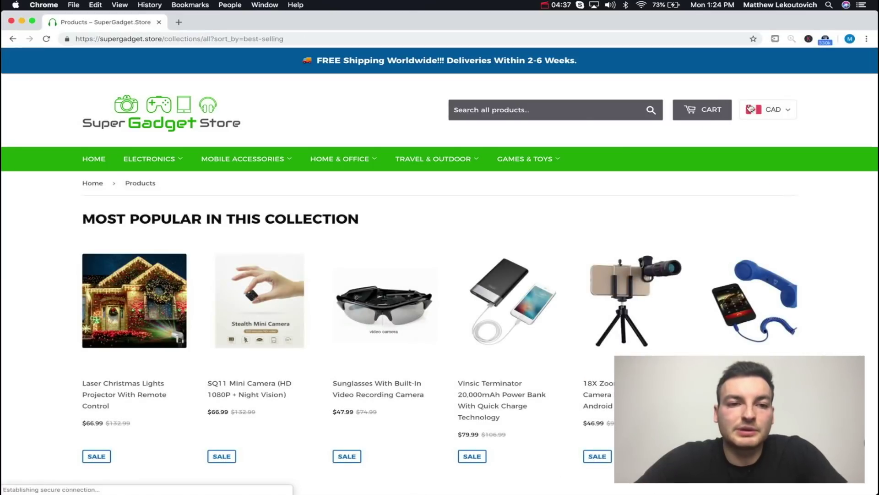
pyautogui.scroll(-5, 417, 240)
pyautogui.scroll(-1, 416, 240)
pyautogui.scroll(1, 417, 239)
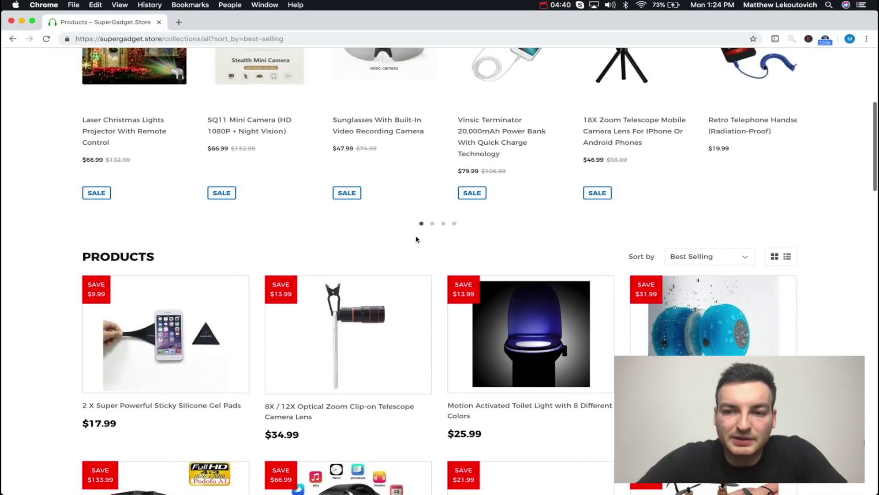
pyautogui.scroll(-2, 417, 239)
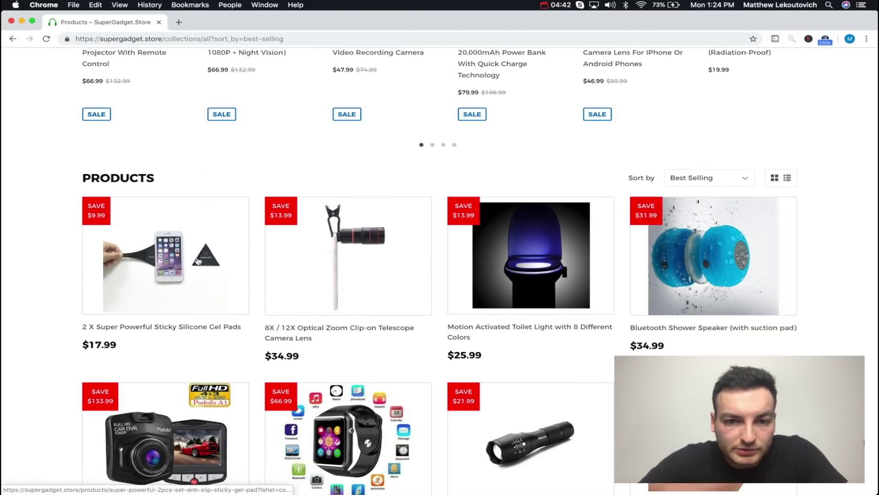
# Look further down the collection, return to the top, and move the badge extension icon left
pyautogui.scroll(-2, 661, 312)
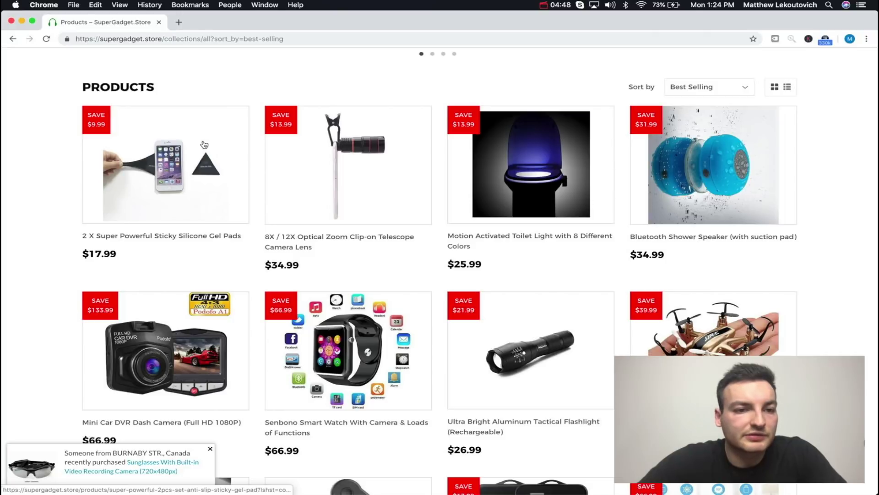
pyautogui.scroll(-4, 151, 167)
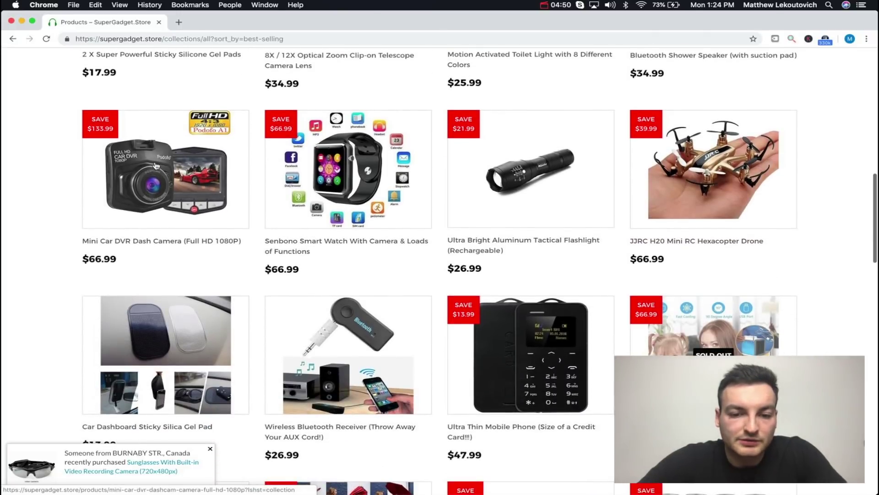
pyautogui.scroll(-2, 259, 196)
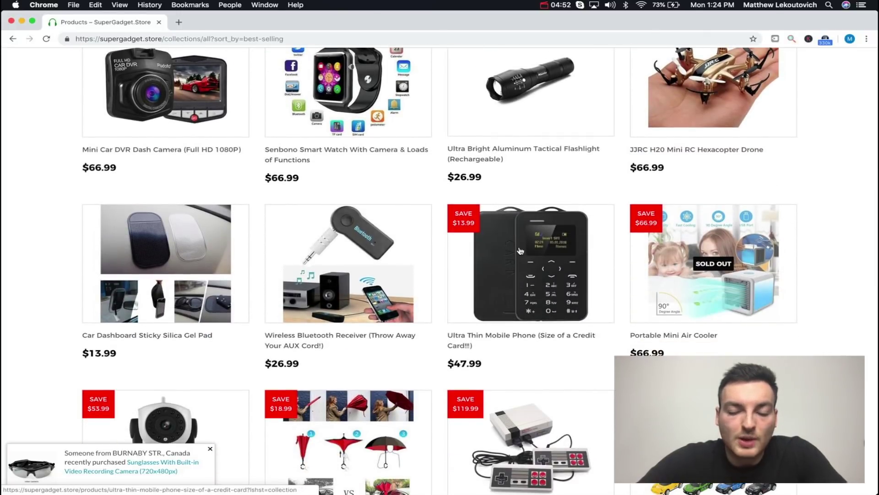
pyautogui.scroll(7, 255, 278)
pyautogui.scroll(8, 255, 278)
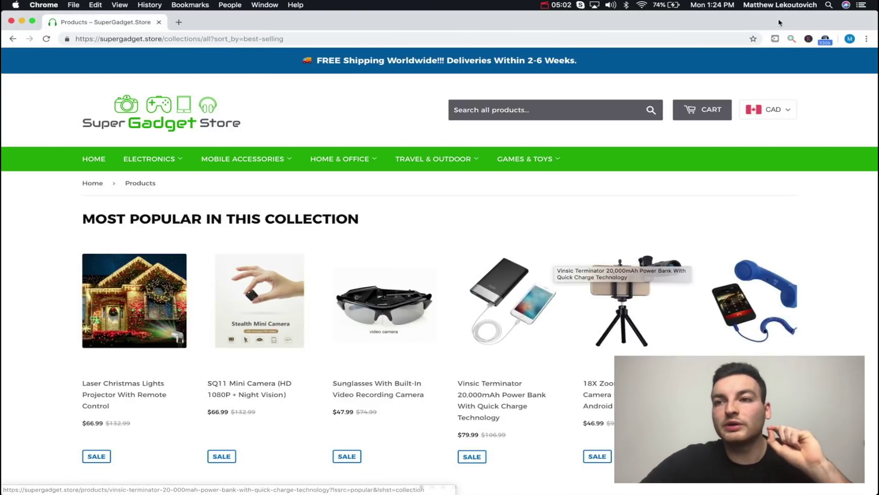
pyautogui.moveTo(824, 40); pyautogui.dragTo(792, 38)
# Show Alexa stats for supergadget.store (global rank 330,259, US 222,337) and dismiss the goals popup
pyautogui.click(807, 39)
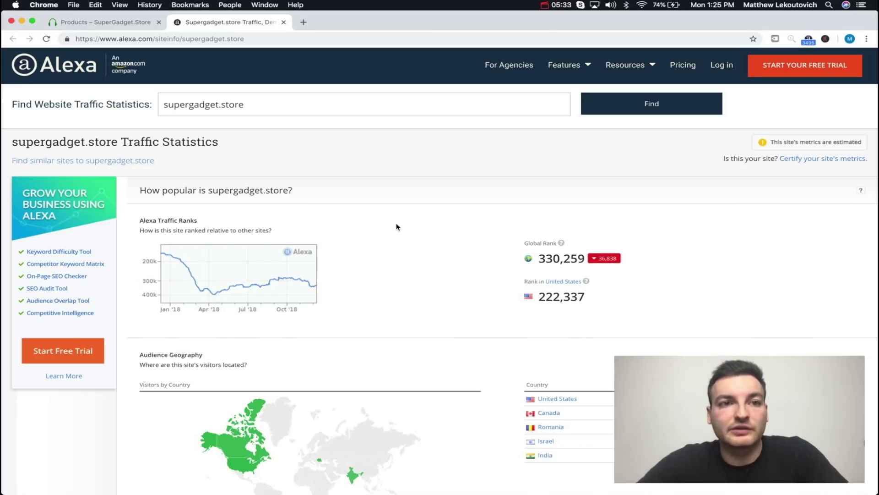
pyautogui.click(120, 25)
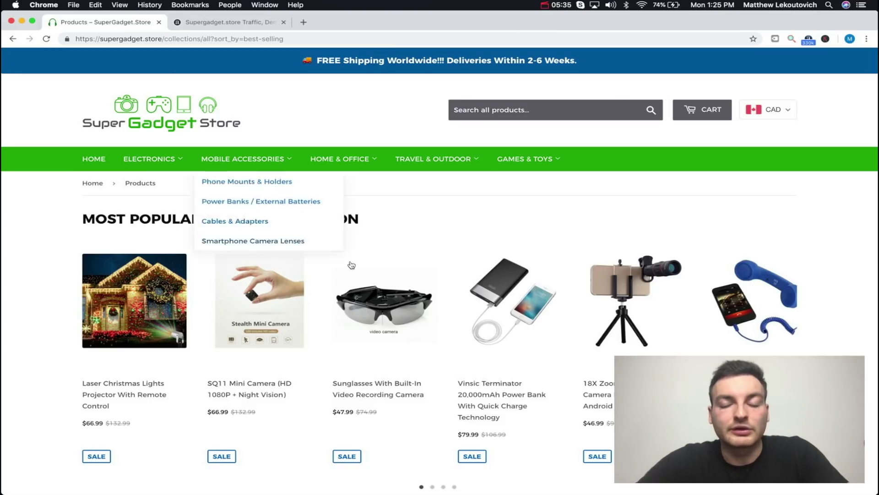
pyautogui.scroll(-2, 351, 264)
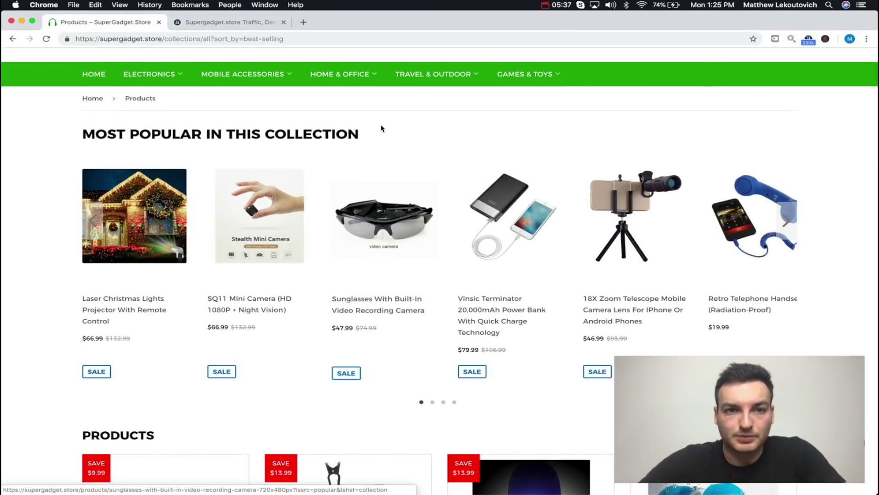
pyautogui.click(209, 22)
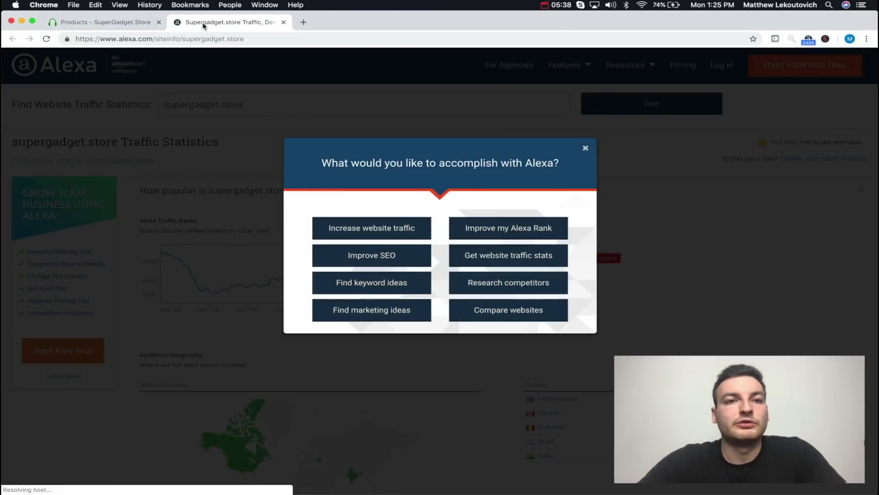
pyautogui.click(586, 149)
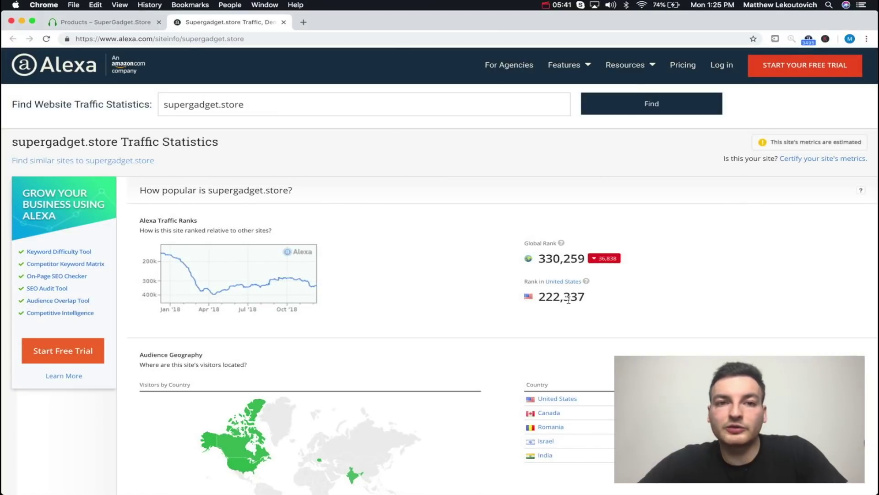
# Open Facebook in a new tab and filter the Deshedding gloves search to videos
pyautogui.click(303, 22)
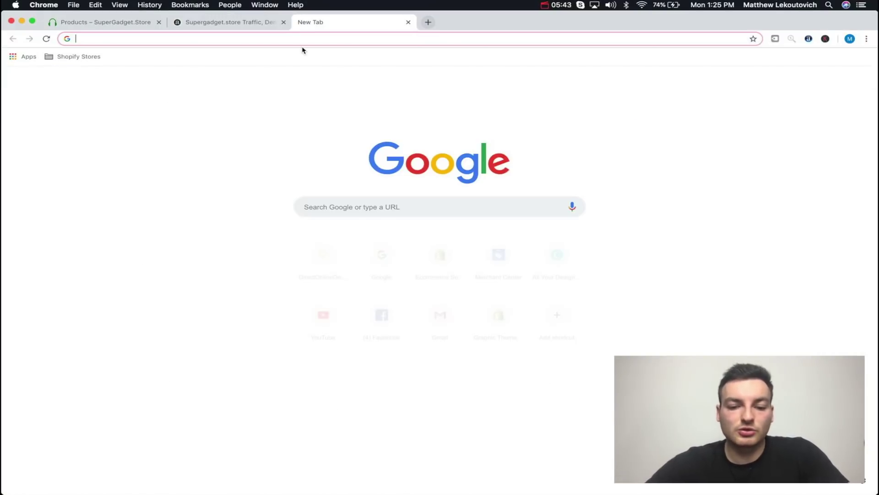
pyautogui.write('facebook.com/search/top/?q=Deshedding%20gloves&epa=SEARCH_BOX')
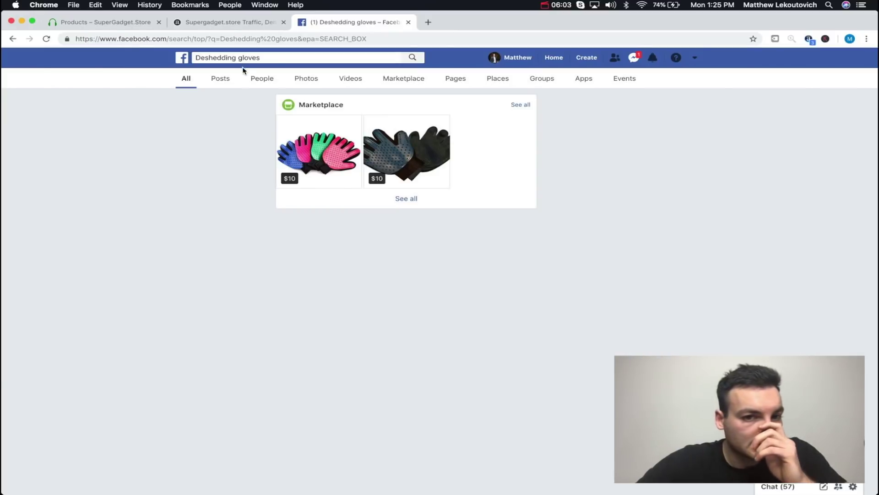
pyautogui.click(345, 78)
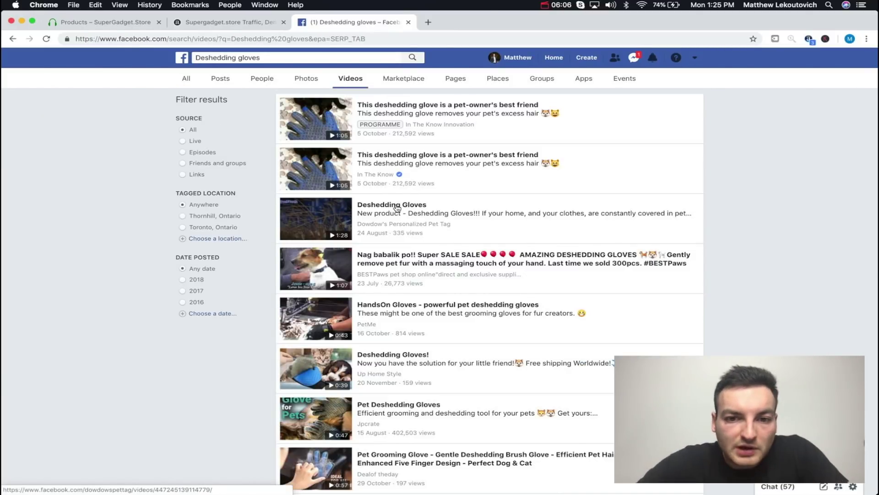
pyautogui.scroll(-1, 392, 201)
# Open the Up Home Style deshedding video, pause it, and follow its bit.ly product link
pyautogui.click(392, 201)
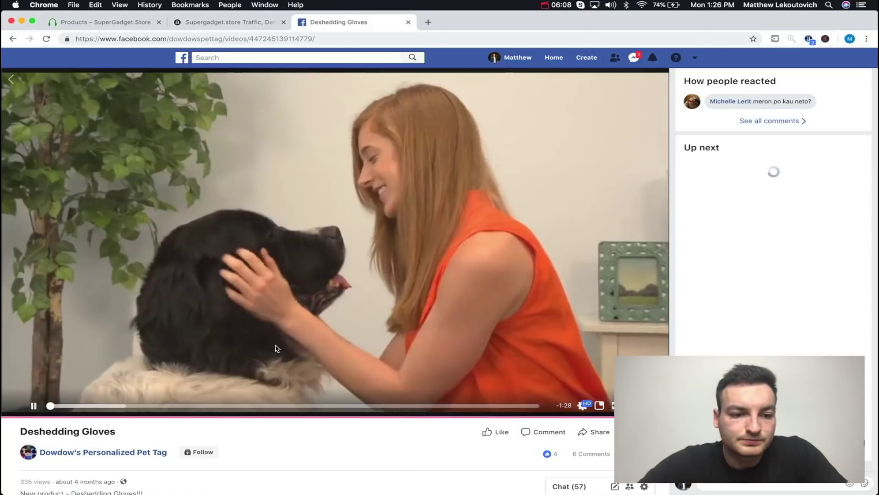
pyautogui.press('space')
pyautogui.scroll(-1, 89, 426)
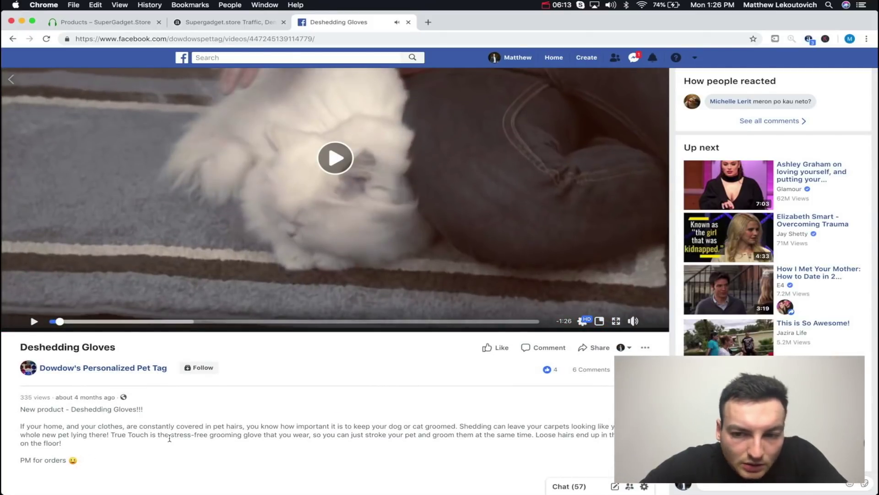
pyautogui.hscroll(-5, 118, 308)
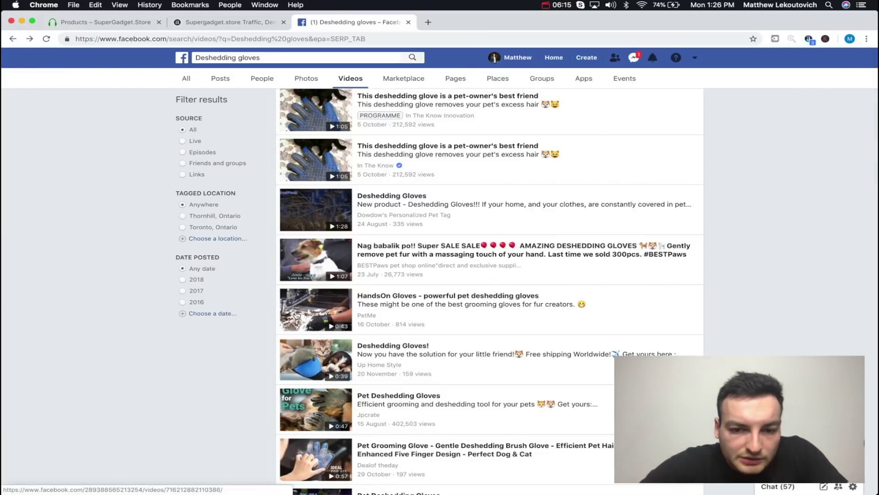
pyautogui.hscroll(5, 373, 344)
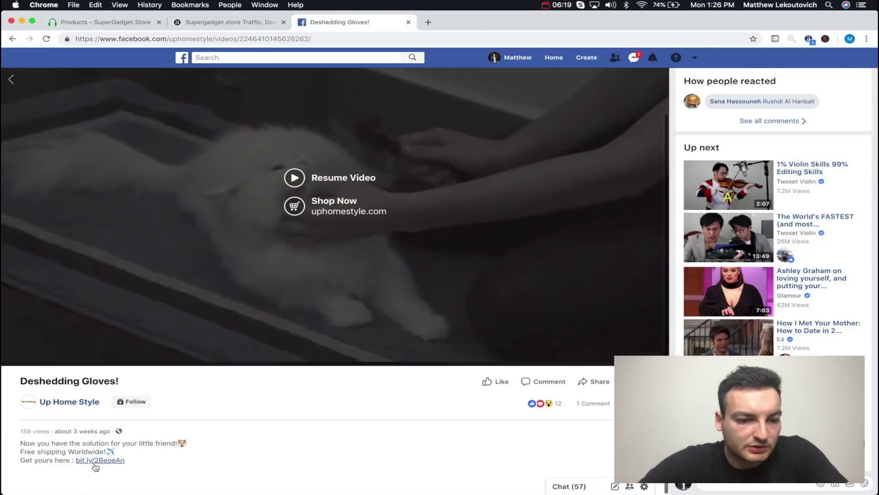
pyautogui.click(95, 461)
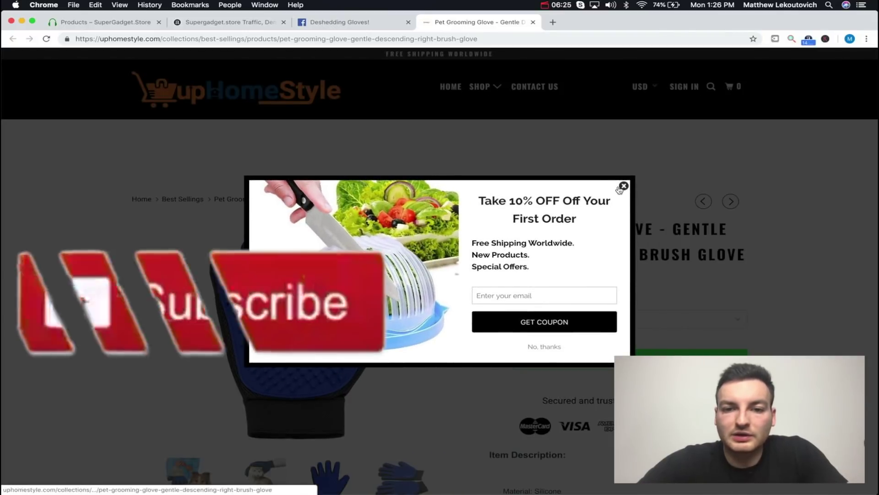
# Dismiss the discount popup, check uphomestyle.com's Alexa global rank 14,626,575, then return to the glove page
pyautogui.click(622, 187)
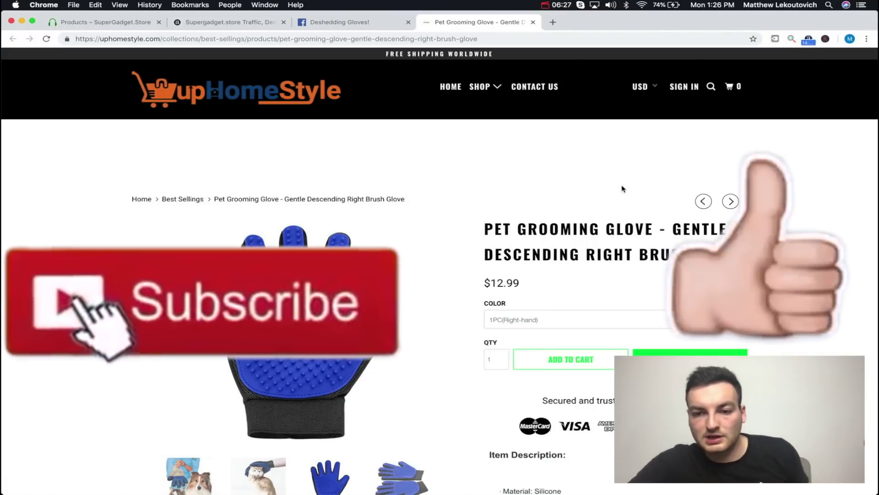
pyautogui.scroll(-9, 656, 295)
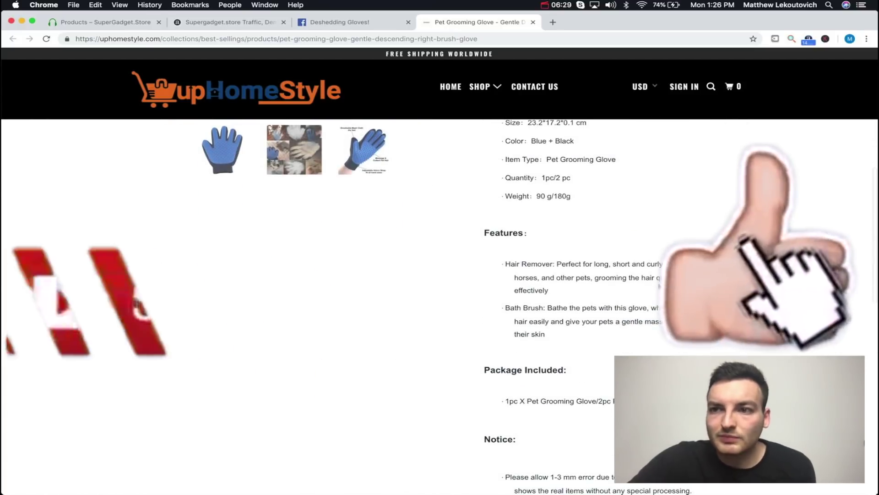
pyautogui.click(808, 39)
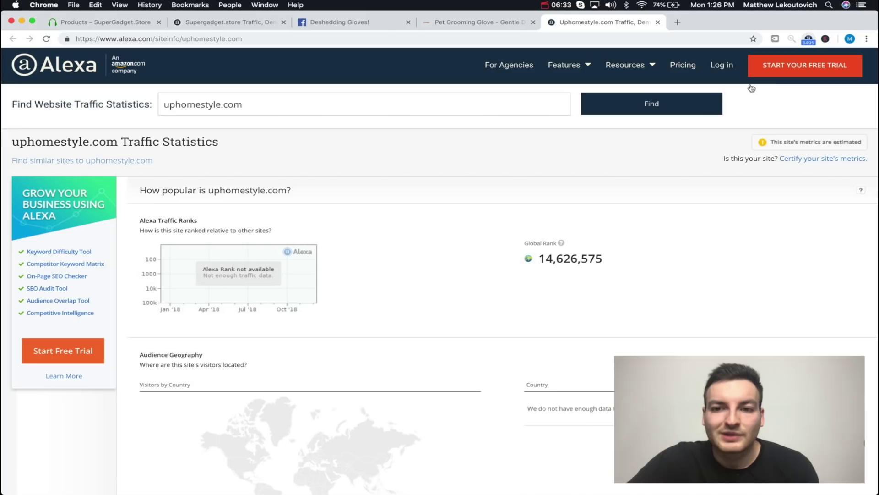
pyautogui.moveTo(537, 258); pyautogui.dragTo(589, 259)
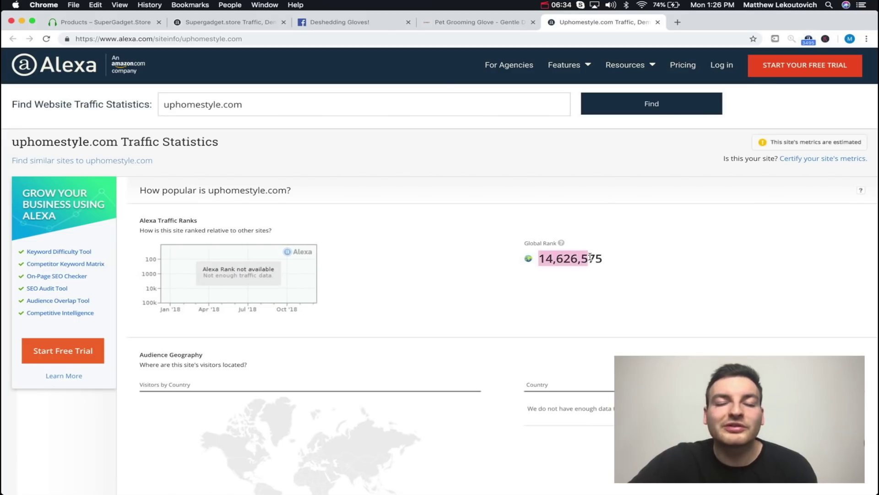
pyautogui.click(452, 21)
pyautogui.scroll(3, 450, 213)
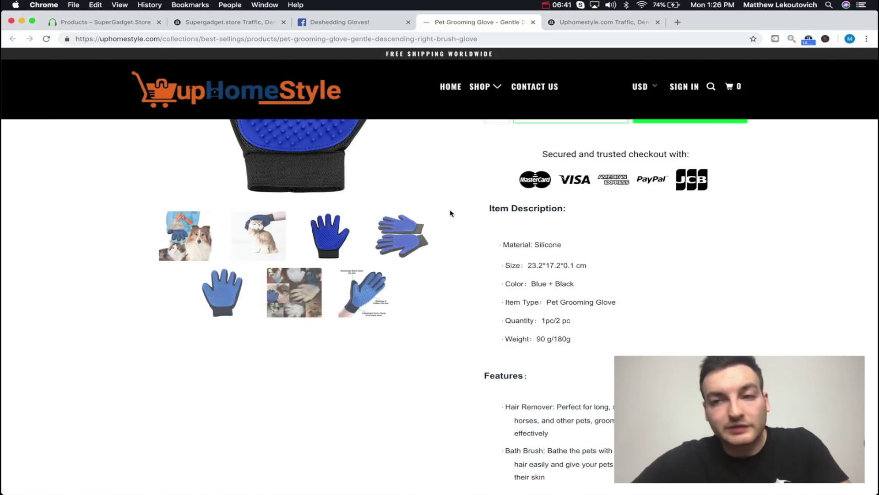
# Review Up Home Style's recent launches in Commerce Inspector and open its best-selling collection
pyautogui.click(793, 39)
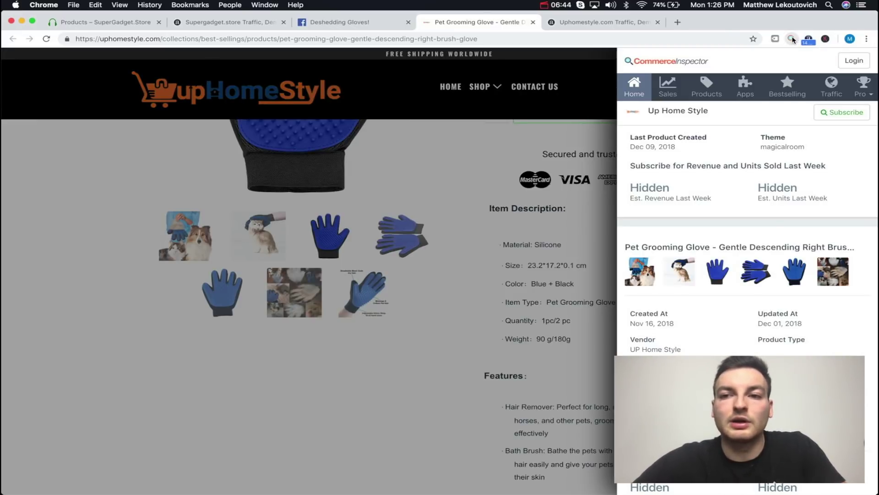
pyautogui.scroll(-1, 753, 275)
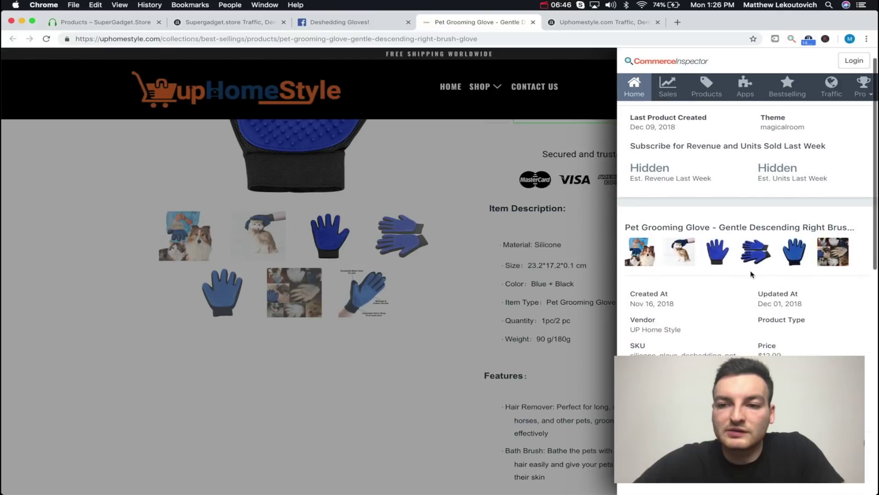
pyautogui.click(703, 90)
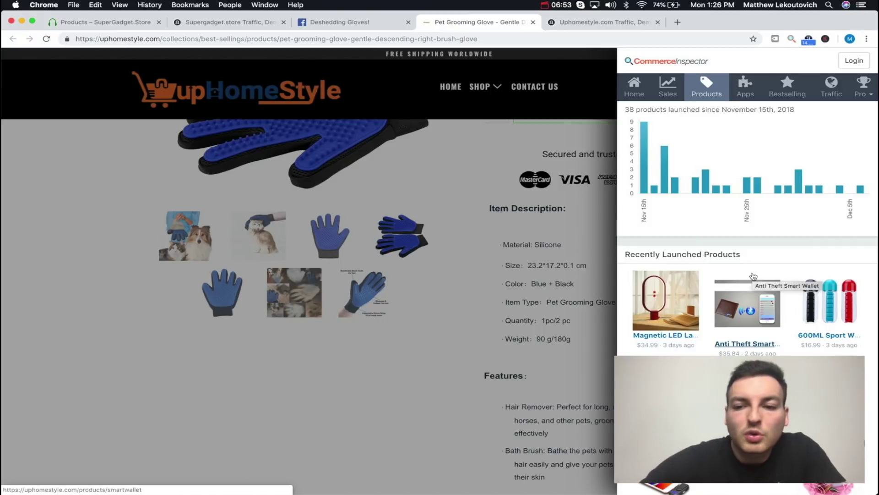
pyautogui.scroll(-1, 700, 330)
pyautogui.click(742, 289)
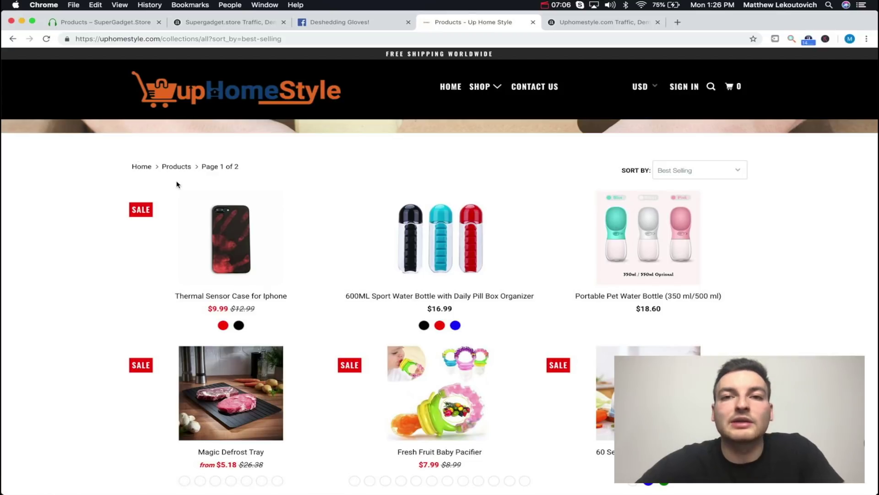
pyautogui.scroll(-4, 465, 318)
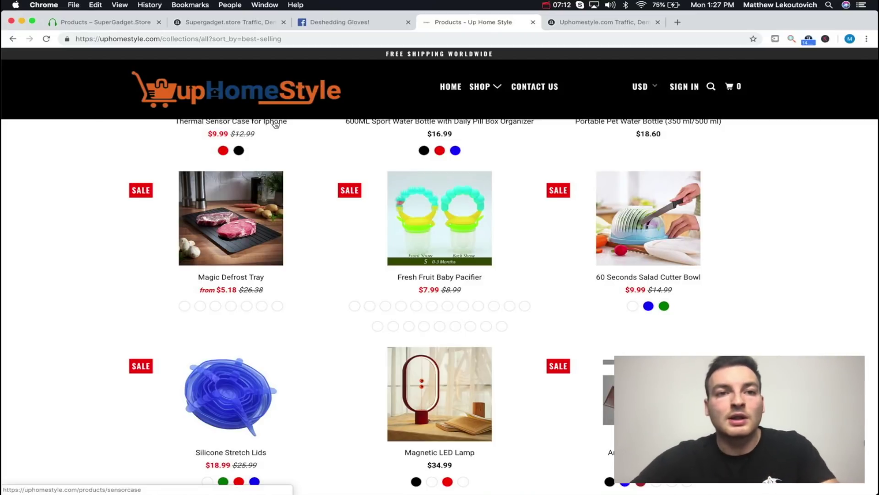
# Highlight the Facebook video's '159 views · about 3 weeks ago' line, then close that tab
pyautogui.click(597, 23)
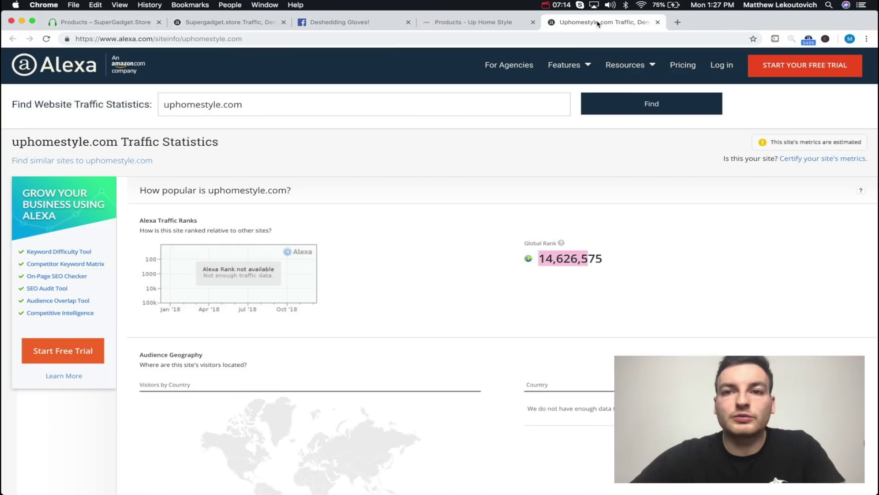
pyautogui.click(340, 22)
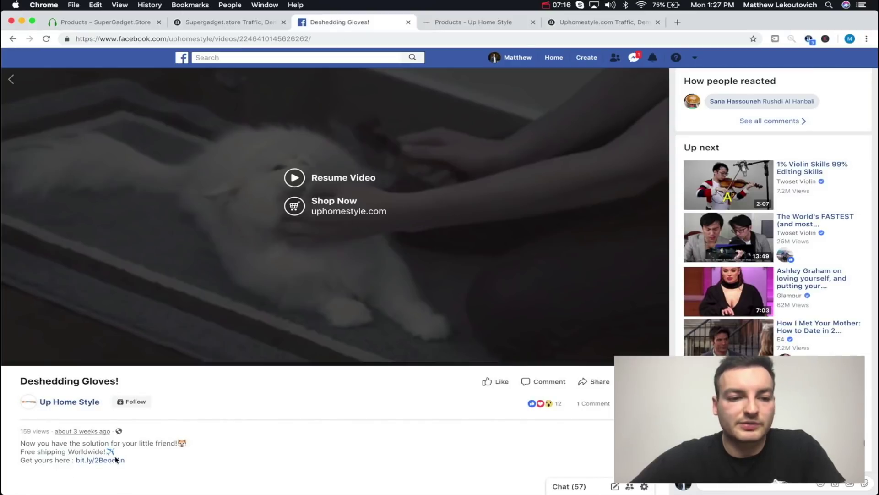
pyautogui.moveTo(20, 431); pyautogui.dragTo(121, 434)
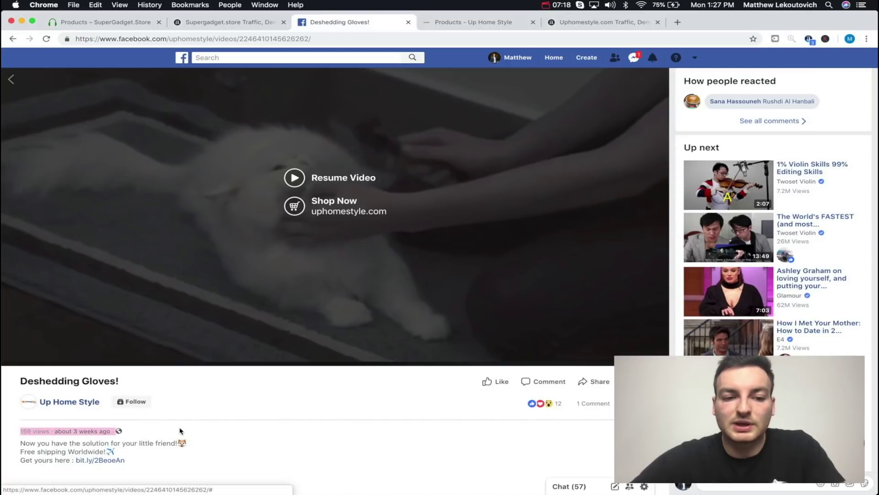
pyautogui.click(164, 431)
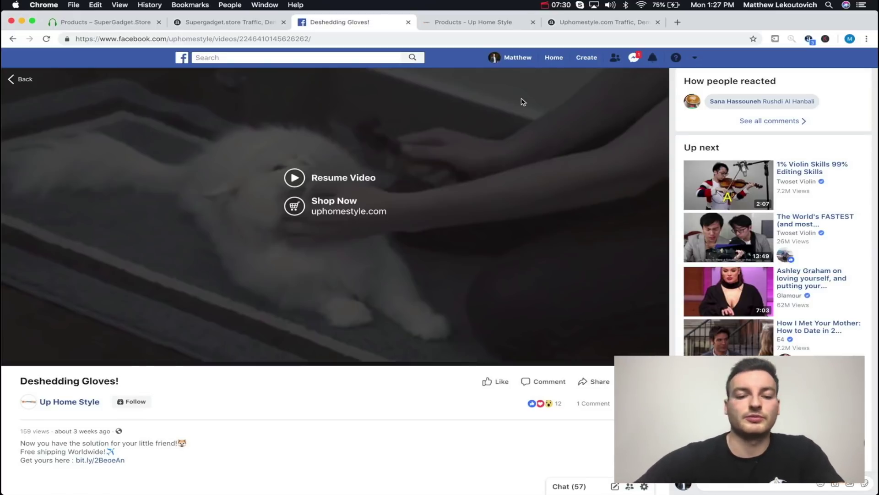
pyautogui.click(408, 22)
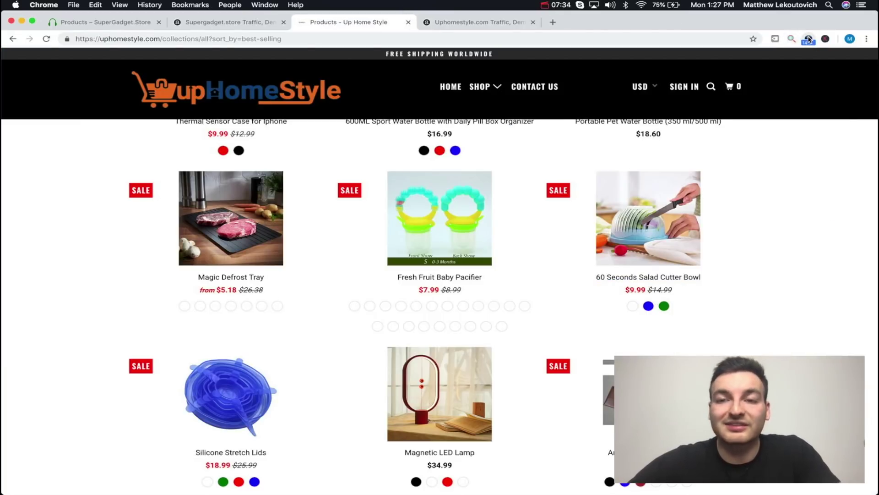
pyautogui.moveTo(809, 40)
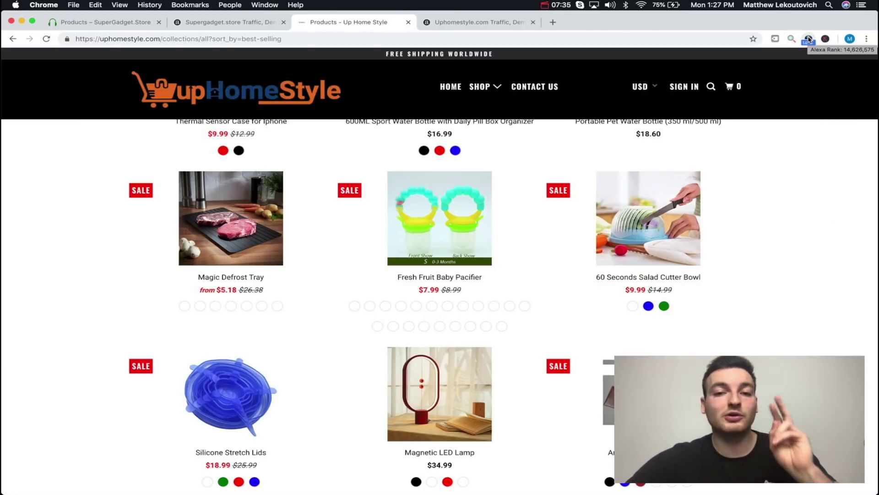
# Return to uphomestyle.com's traffic statistics, then load aliexpress.com in a new tab
pyautogui.click(464, 27)
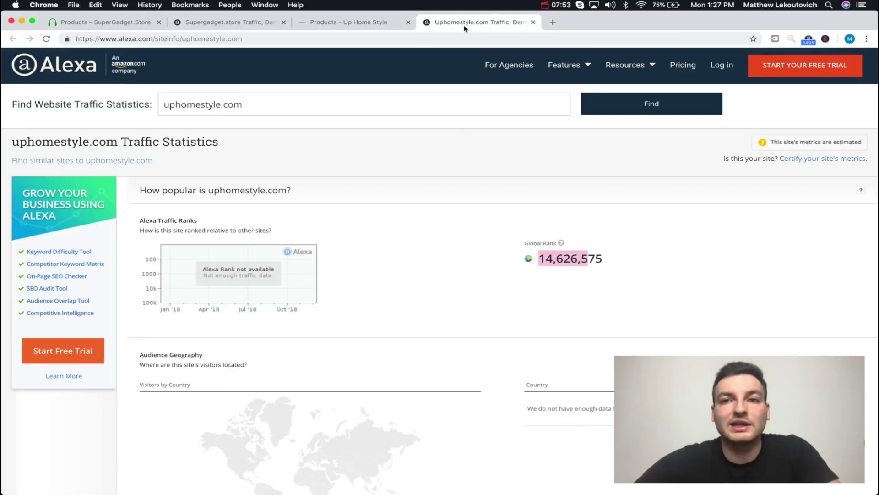
pyautogui.click(553, 21)
pyautogui.write('aliexpre')
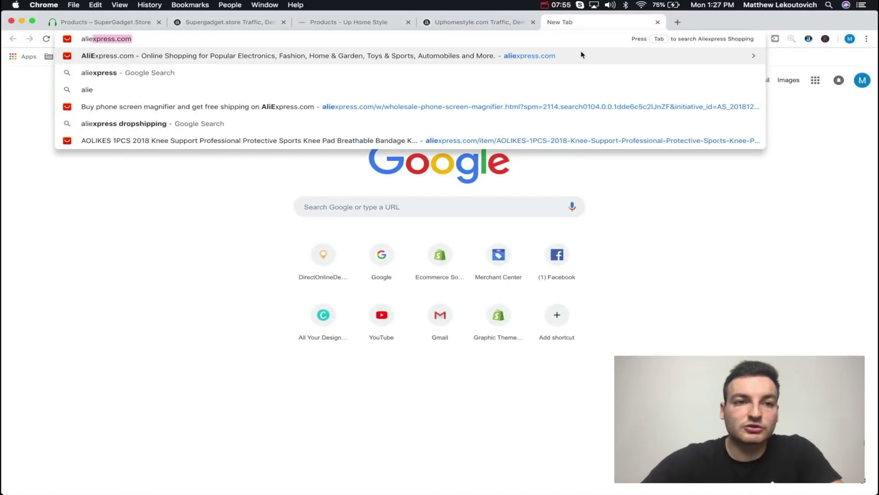
pyautogui.write('ss.c')
pyautogui.press('Return')
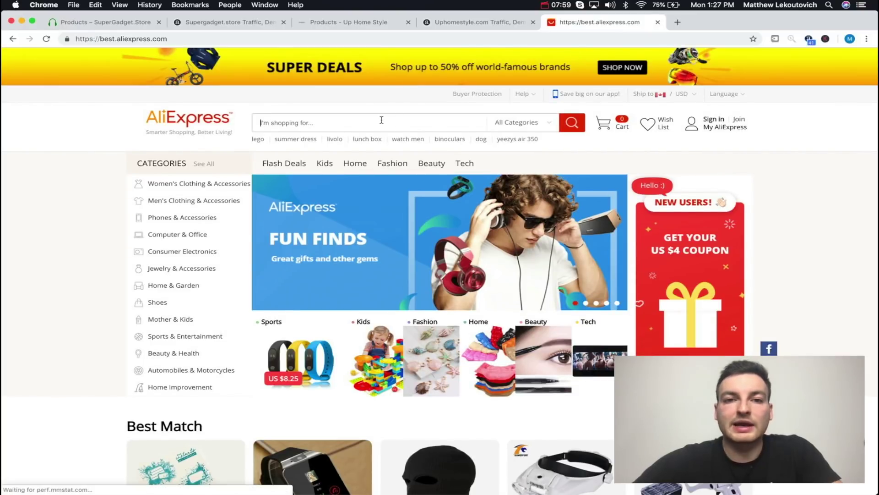
# Search AliExpress for 'kitchen' and sort the results by number of orders
pyautogui.click(381, 122)
pyautogui.write('kitchen')
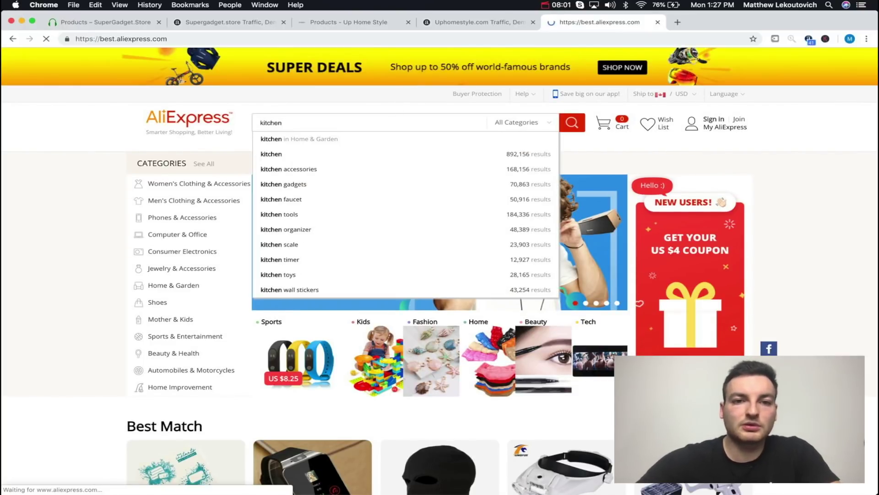
pyautogui.press('Return')
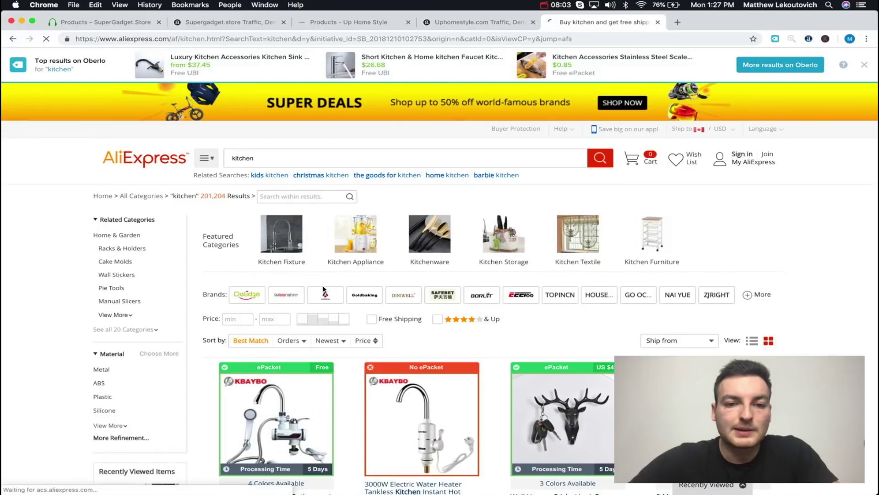
pyautogui.click(288, 340)
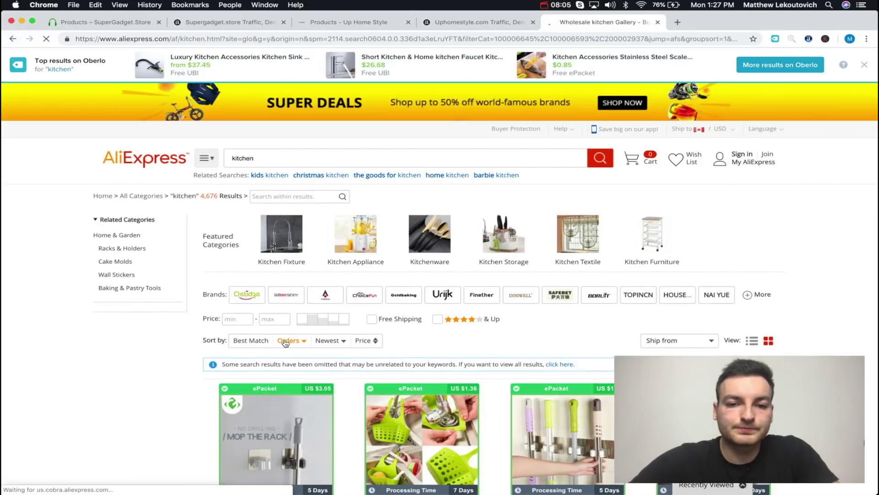
pyautogui.scroll(-4, 285, 342)
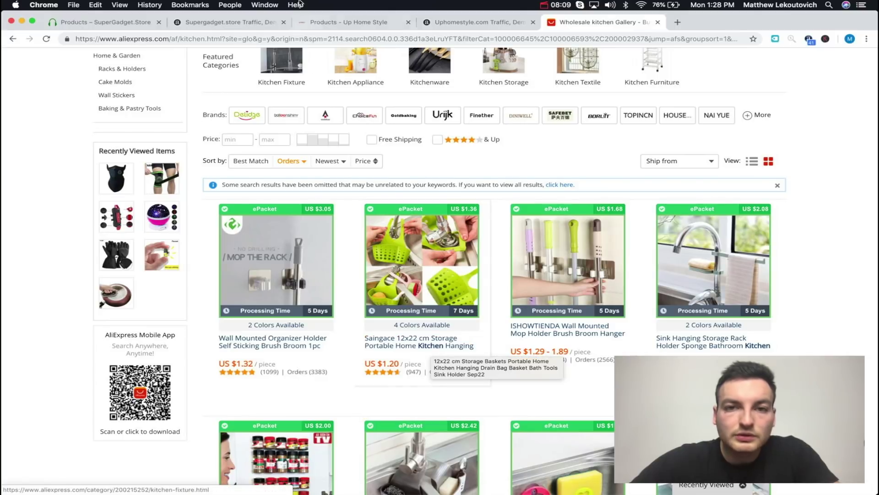
# Google 'sink storage basket + Shopify' in a new tab and open homieshome's Foldable Kitchen Basket page ($24.99)
pyautogui.click(678, 23)
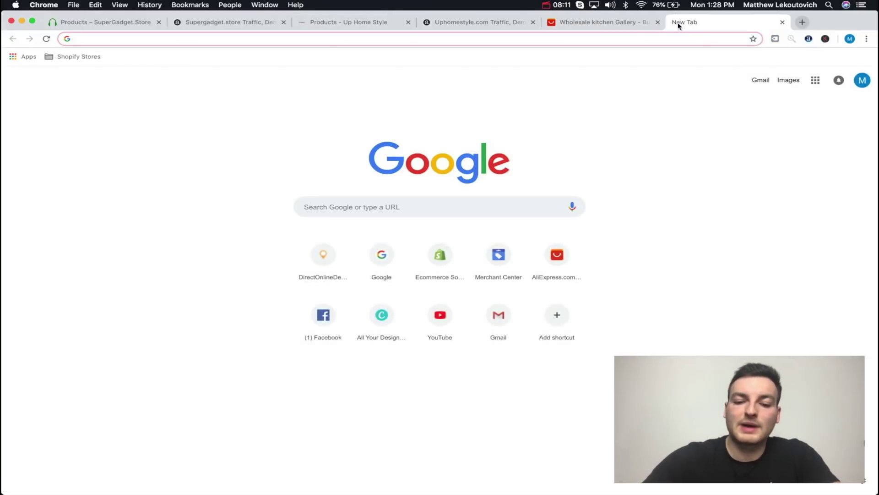
pyautogui.write('sink storage ')
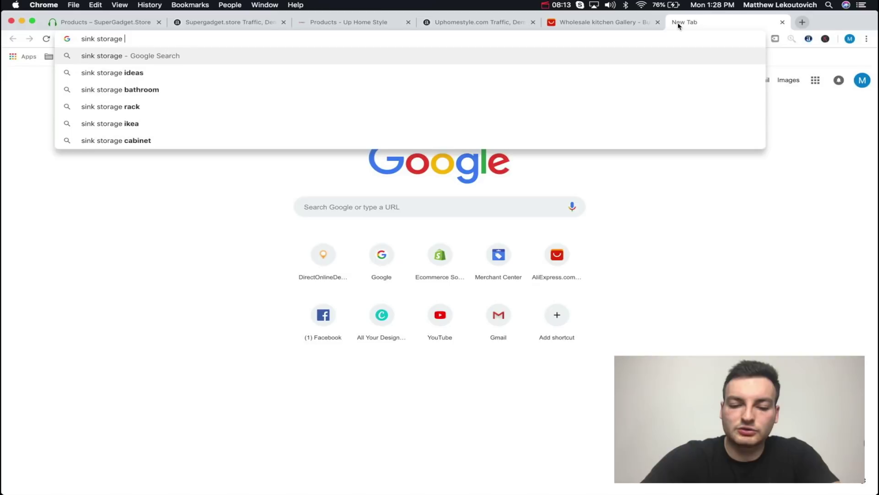
pyautogui.write('basket + Sh')
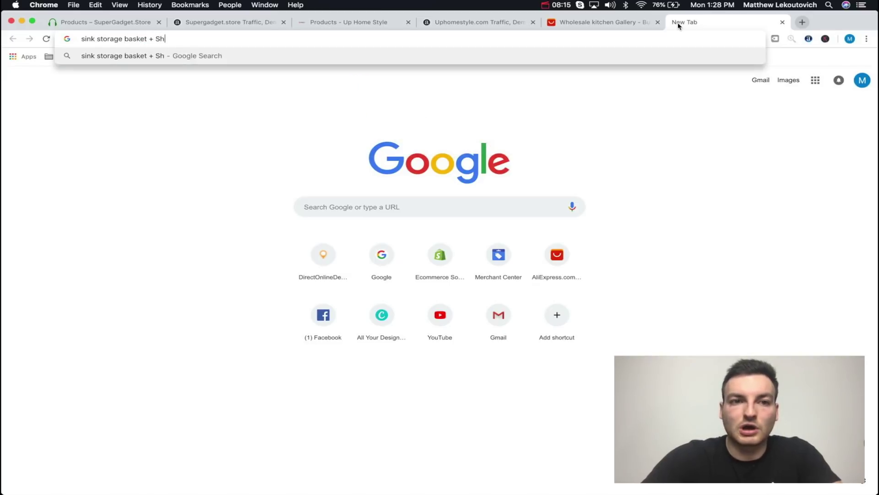
pyautogui.write('pify')
pyautogui.press('Return')
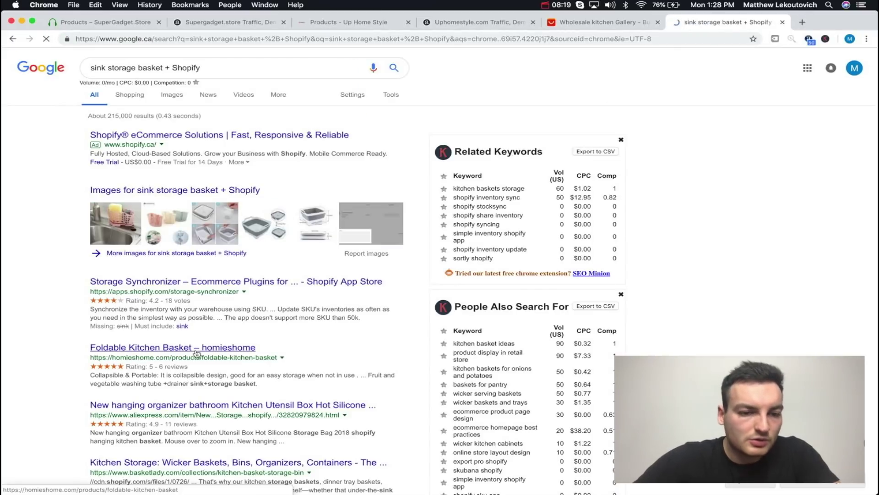
pyautogui.click(197, 349)
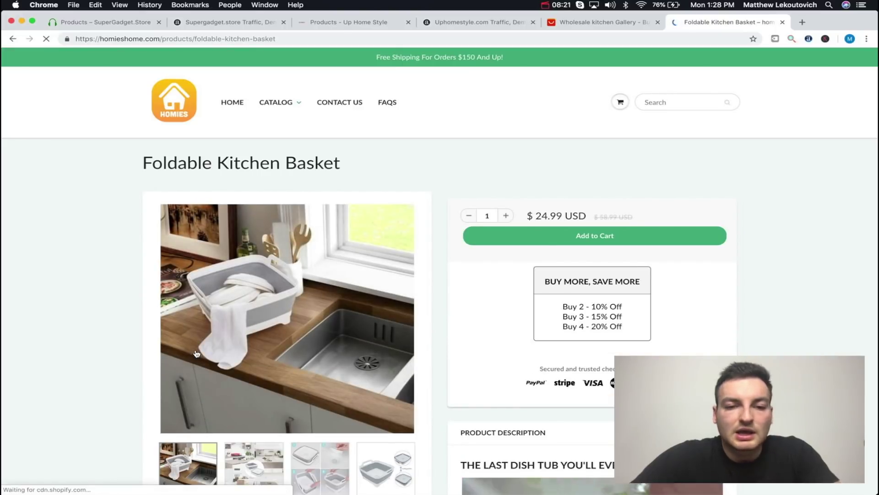
pyautogui.scroll(-3, 196, 353)
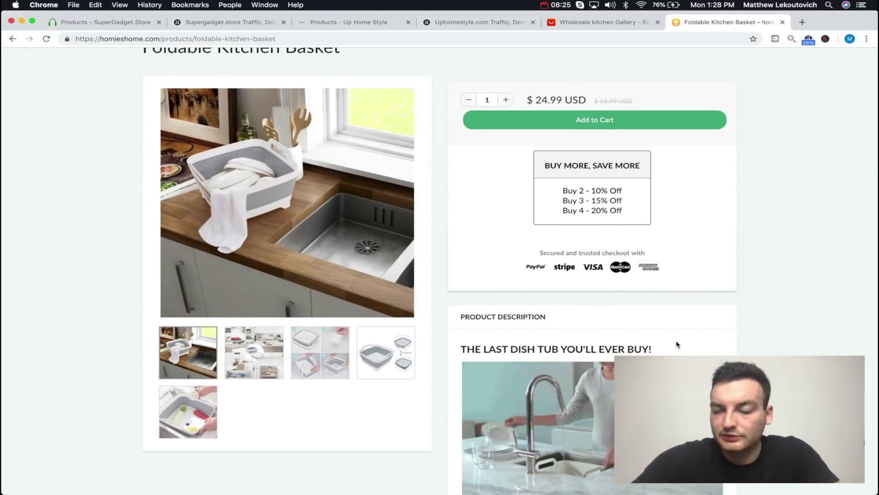
# Look up homieshome.com's traffic rank with the Alexa extension, then return to the product page
pyautogui.click(809, 39)
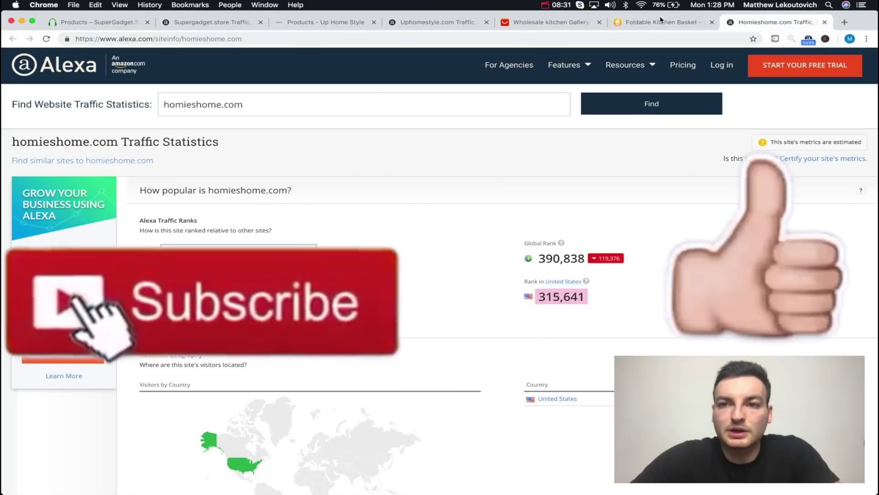
pyautogui.click(661, 22)
pyautogui.scroll(3, 685, 137)
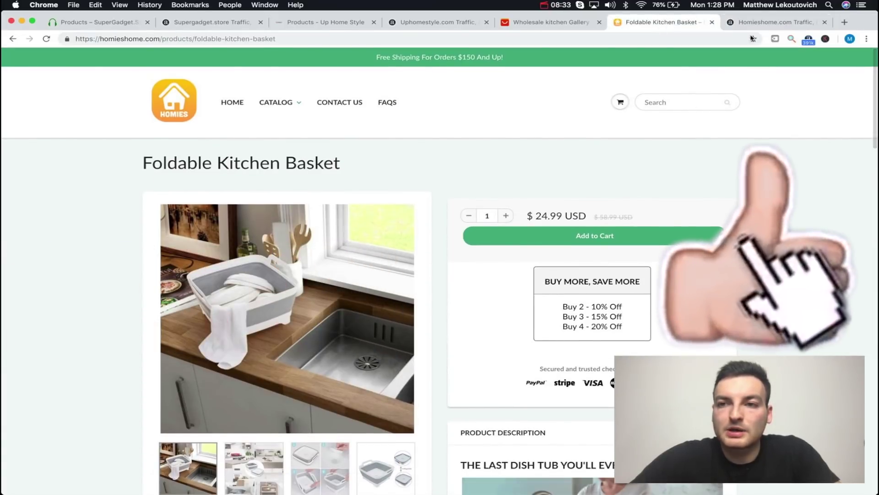
# Open homieshome's best-selling products collection through Commerce Inspector
pyautogui.click(774, 38)
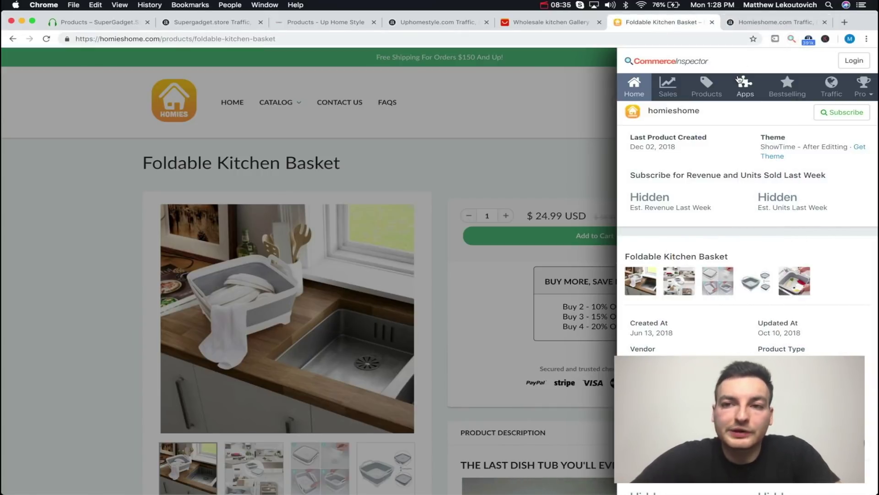
pyautogui.click(789, 86)
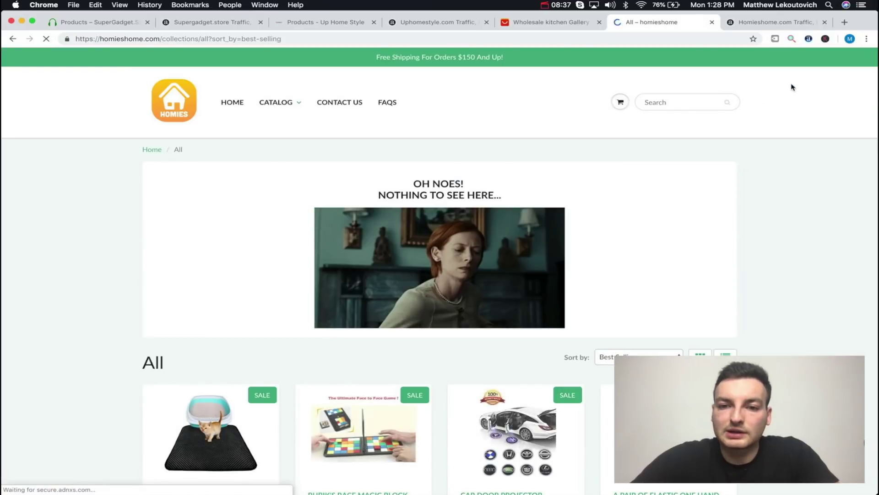
pyautogui.scroll(-5, 447, 256)
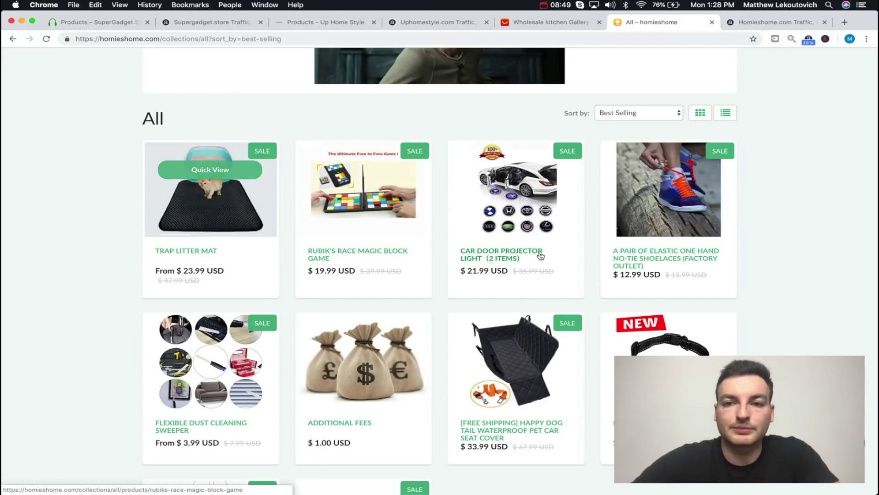
# Review homieshome's recent launches in Commerce Inspector (250 products since June 5th, 2018), then select the address's sort parameter
pyautogui.click(789, 41)
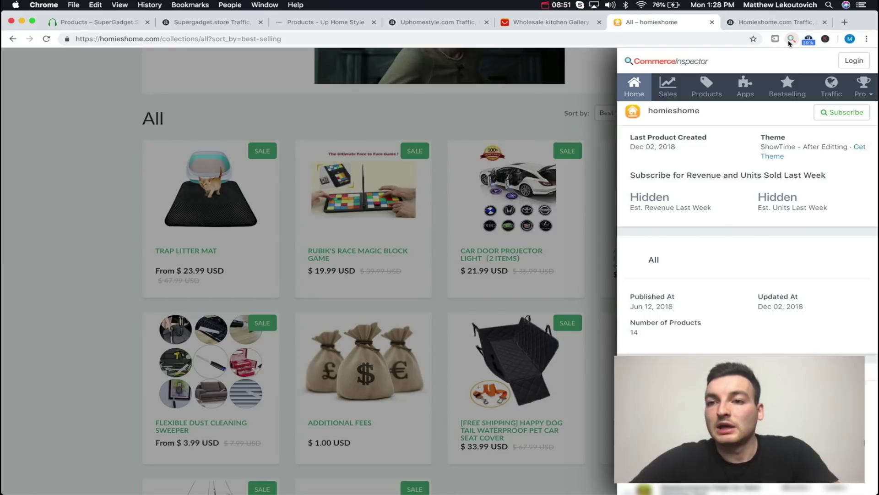
pyautogui.click(708, 91)
pyautogui.scroll(-5, 726, 274)
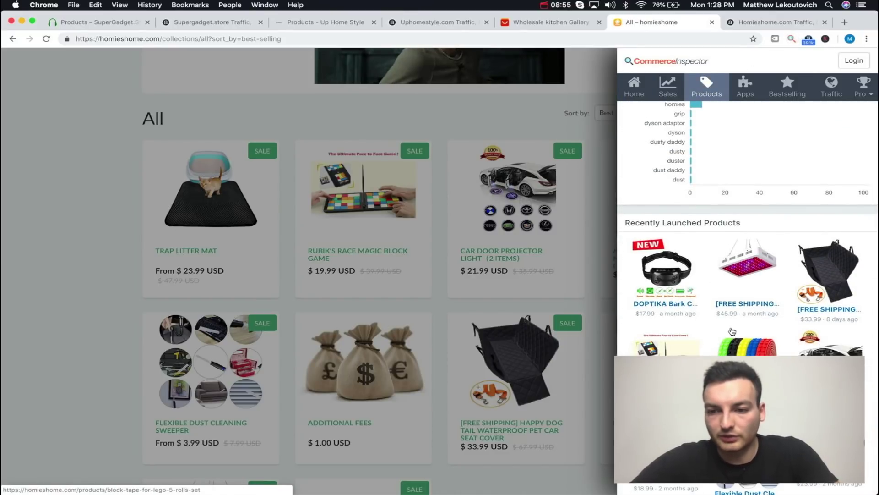
pyautogui.scroll(-2, 713, 287)
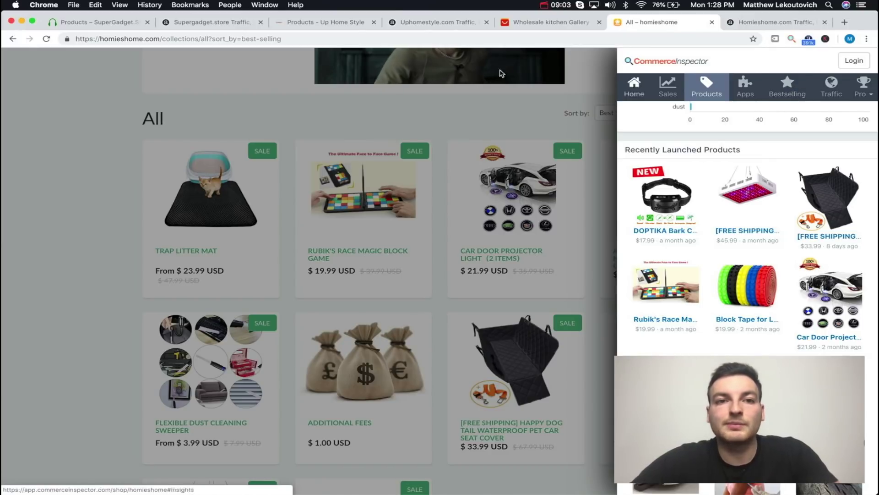
pyautogui.click(290, 40)
pyautogui.moveTo(290, 40); pyautogui.dragTo(163, 46)
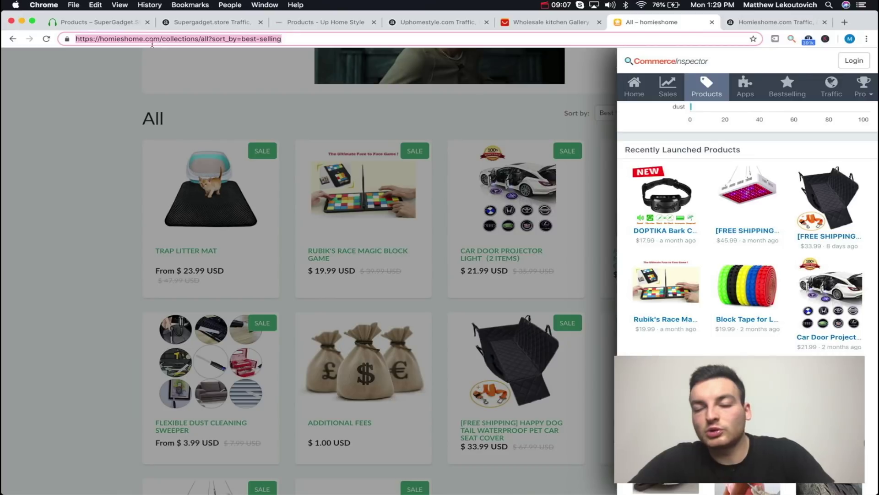
# Close the Commerce Inspector overview and scroll through homieshome's best-selling products
pyautogui.click(128, 233)
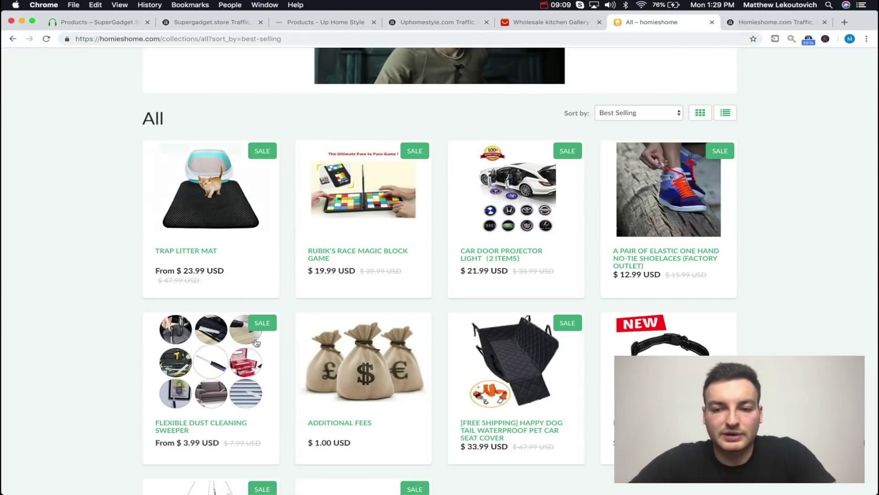
pyautogui.scroll(-5, 523, 342)
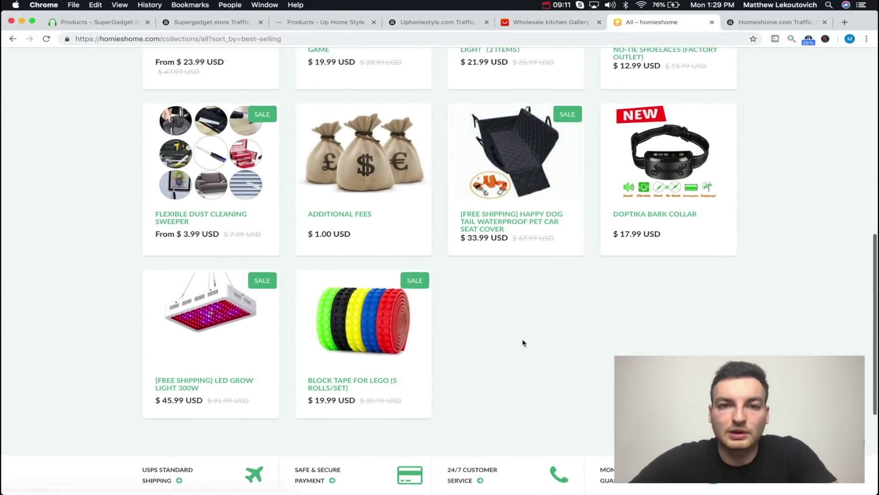
pyautogui.scroll(10, 523, 342)
pyautogui.scroll(-3, 523, 343)
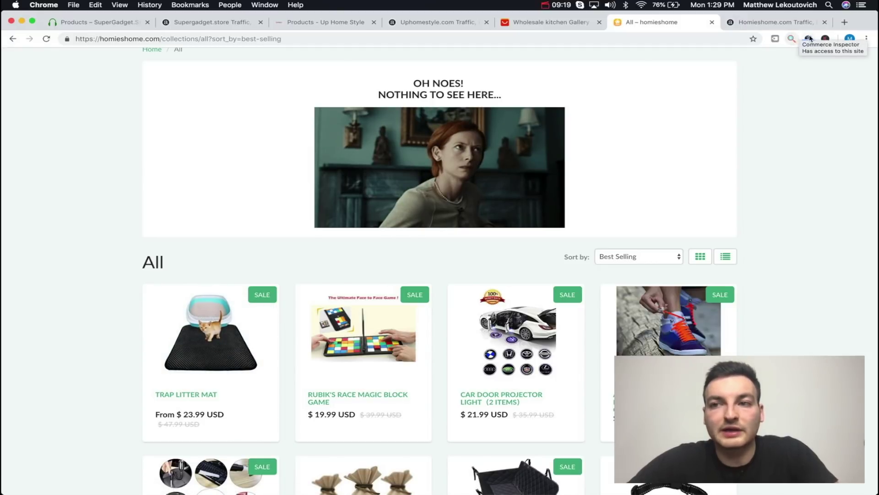
# Switch to homieshome.com's Alexa traffic page: global rank 390,838, US rank 315,641
pyautogui.moveTo(793, 45)
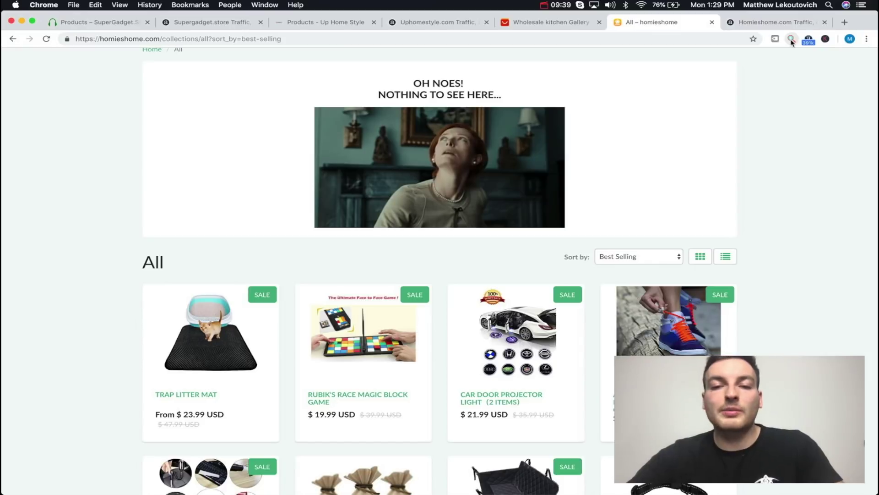
pyautogui.scroll(3, 792, 194)
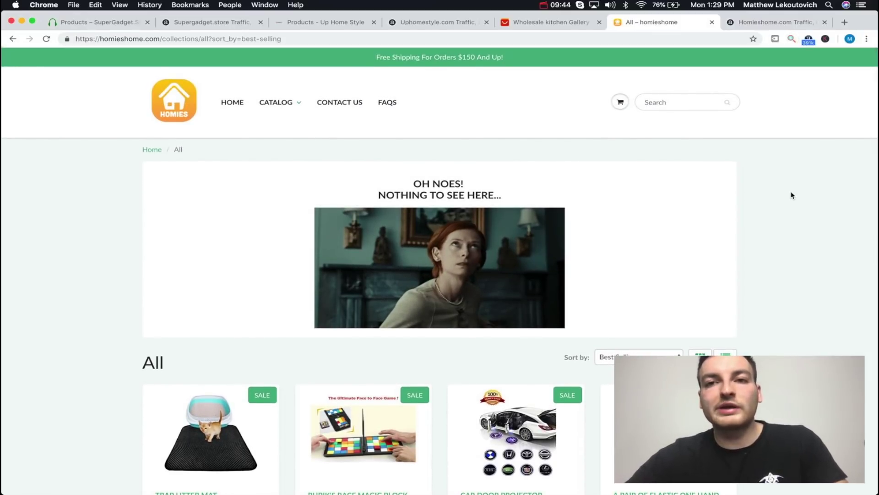
pyautogui.click(774, 22)
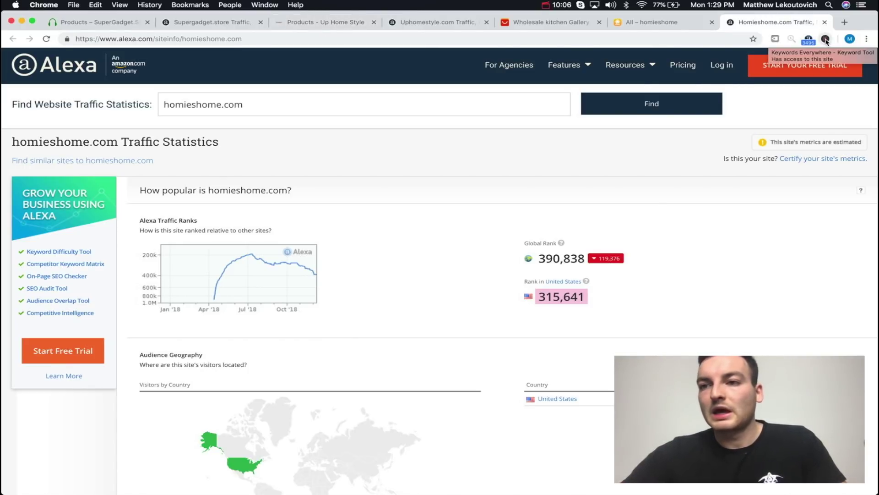
# Open a new Google tab and clear the wrongly pasted search text
pyautogui.click(845, 22)
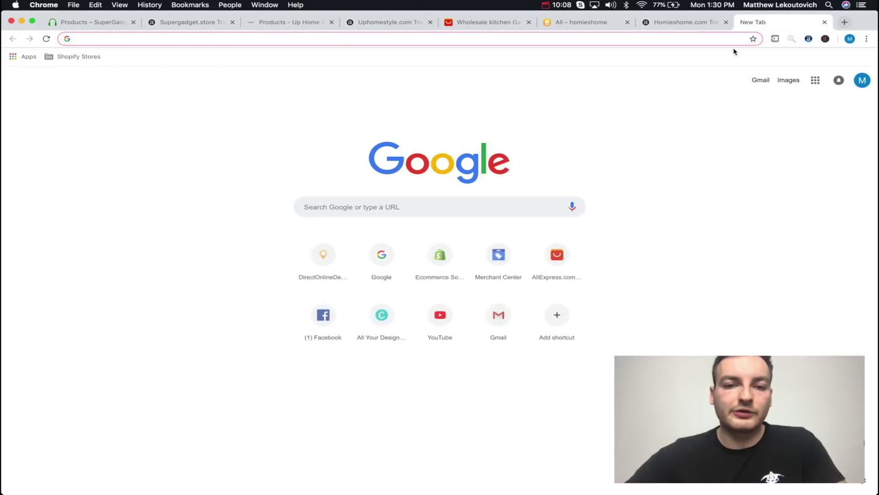
pyautogui.click(452, 210)
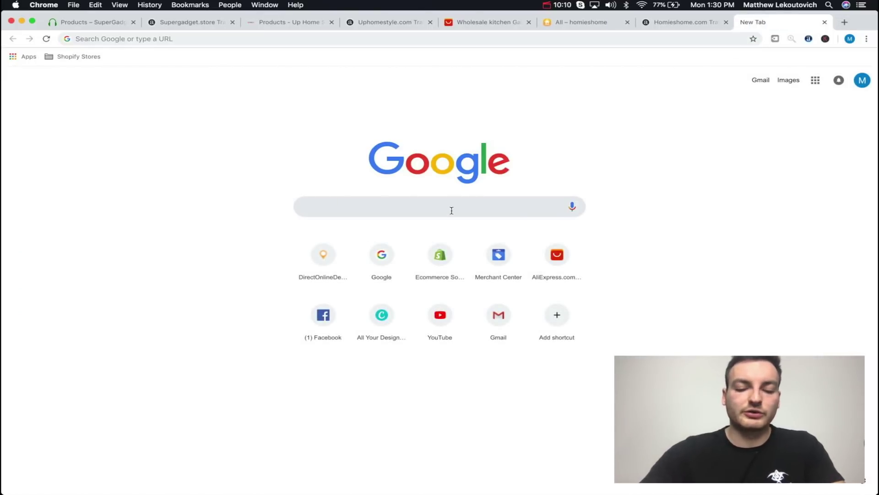
pyautogui.press('super+v')
pyautogui.press('Escape')
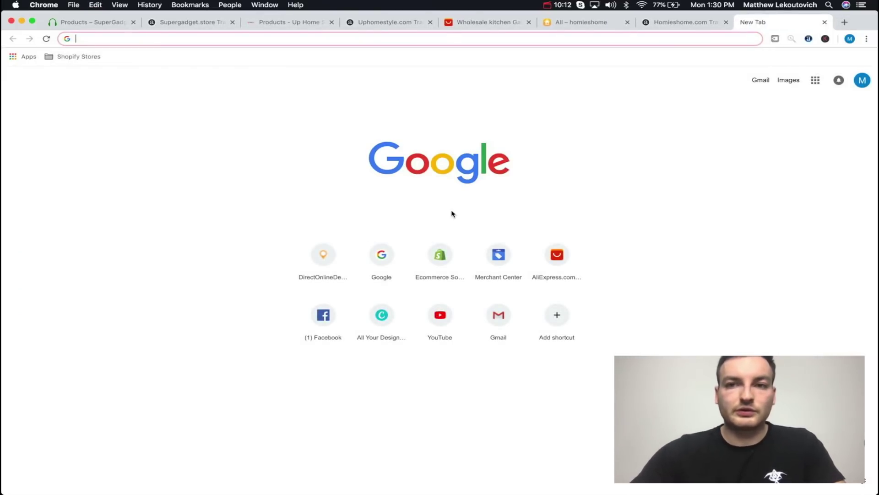
# Go back to the earlier results and search 'sink storage basket' without '+ Shopify'
pyautogui.click(573, 25)
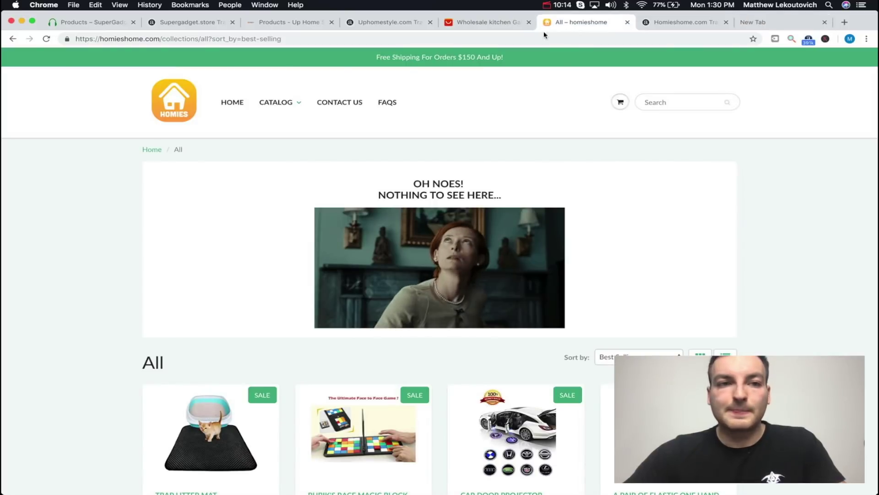
pyautogui.click(13, 39)
pyautogui.click(13, 39)
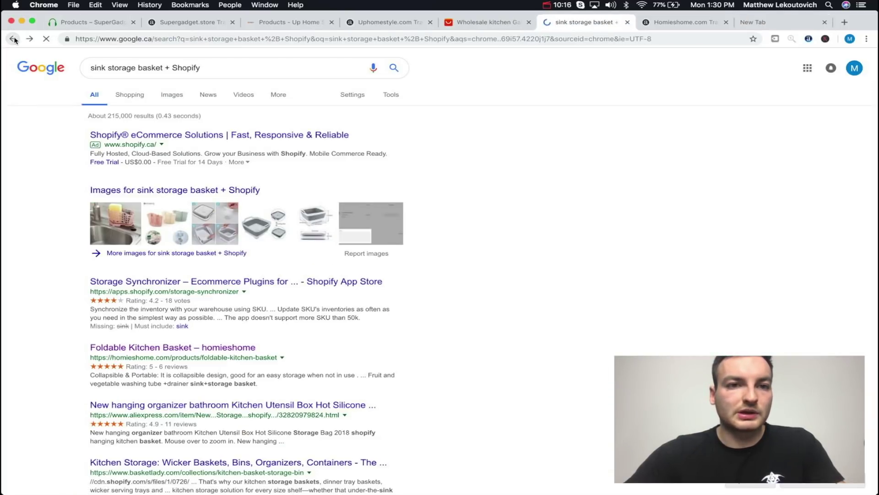
pyautogui.moveTo(215, 68); pyautogui.dragTo(163, 67)
pyautogui.press('BackSpace')
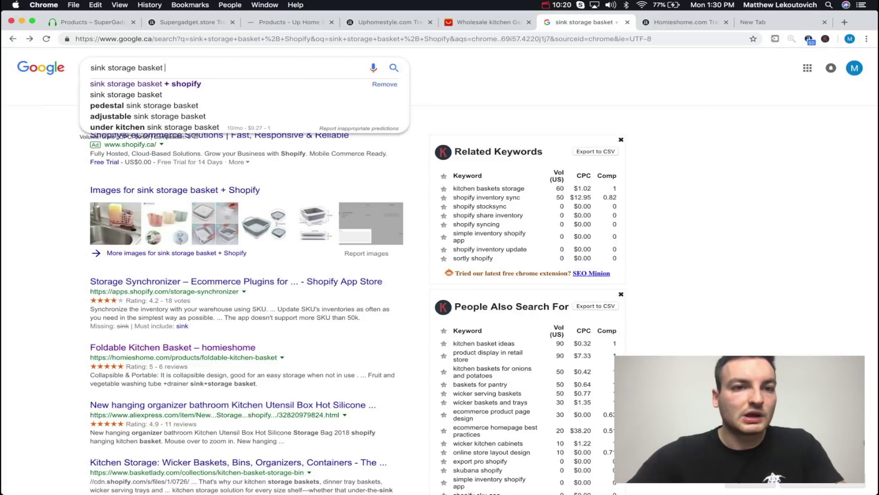
pyautogui.press('Return')
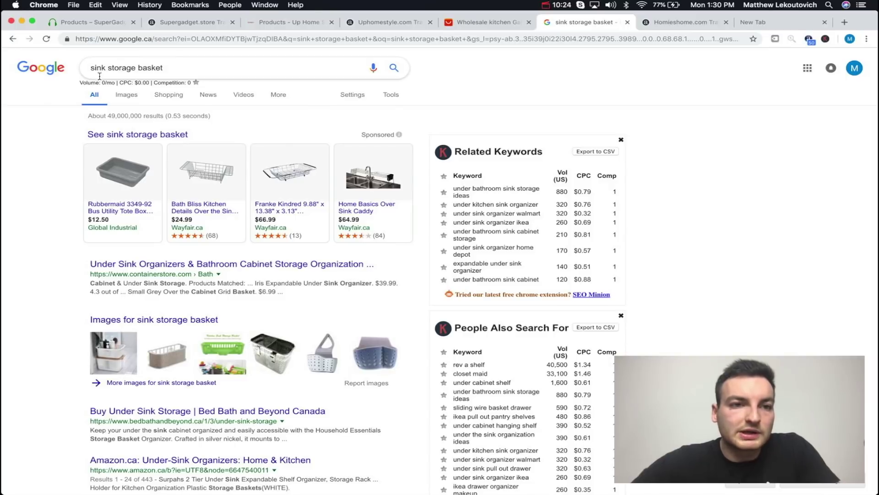
# Note the keyword's zero search volume and open 'closet maid' results in a new tab
pyautogui.moveTo(82, 82); pyautogui.dragTo(194, 92)
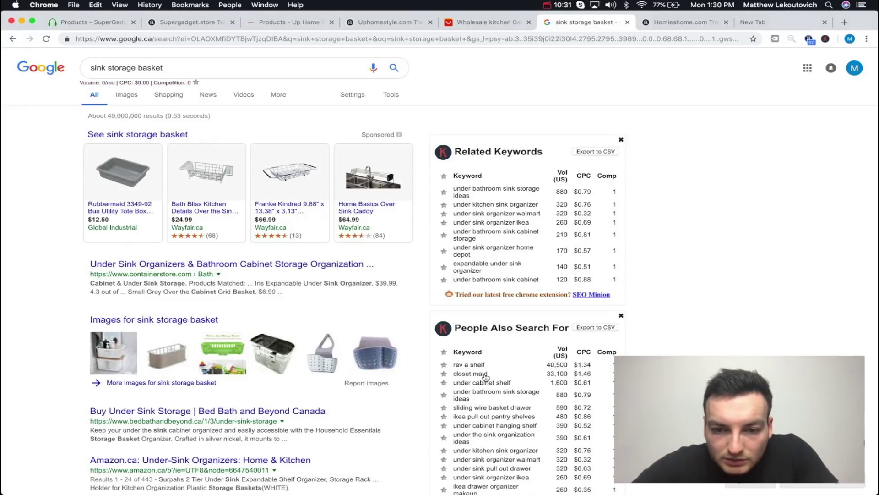
pyautogui.click(487, 377)
pyautogui.moveTo(486, 377)
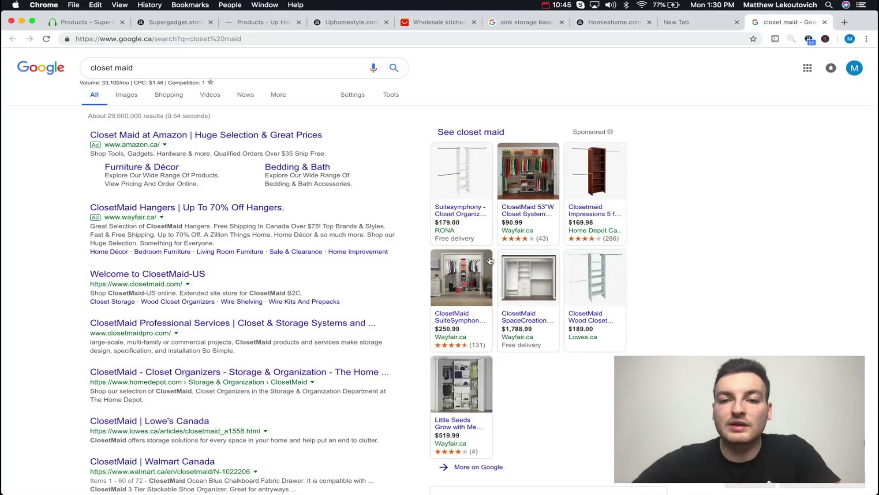
# After trying 'Deshedding gloves' and 'Fur glove shopify', search Google for 'Heated gloves'
pyautogui.click(260, 69)
pyautogui.write('Desh')
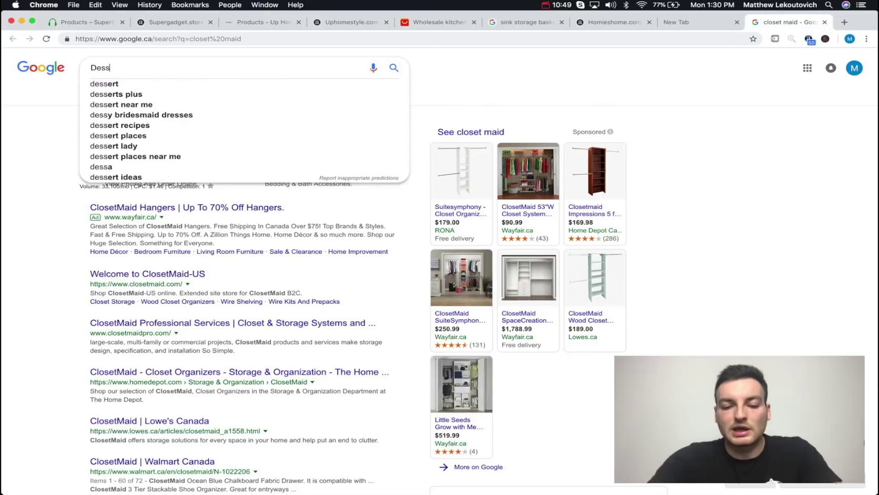
pyautogui.write('edding gloves')
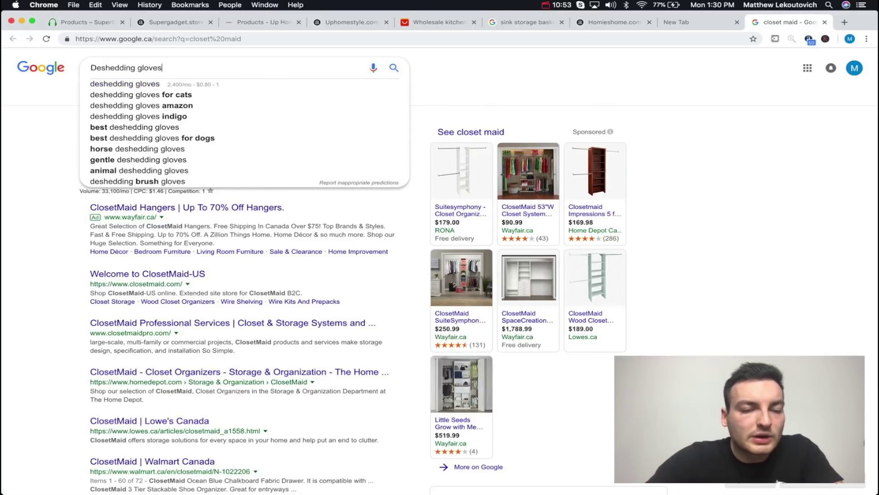
pyautogui.press('super+a')
pyautogui.press('BackSpace')
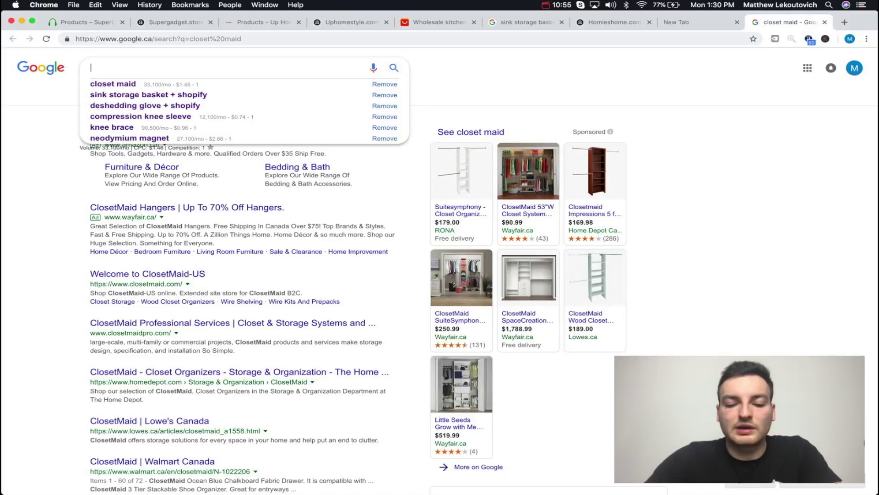
pyautogui.write('Fur')
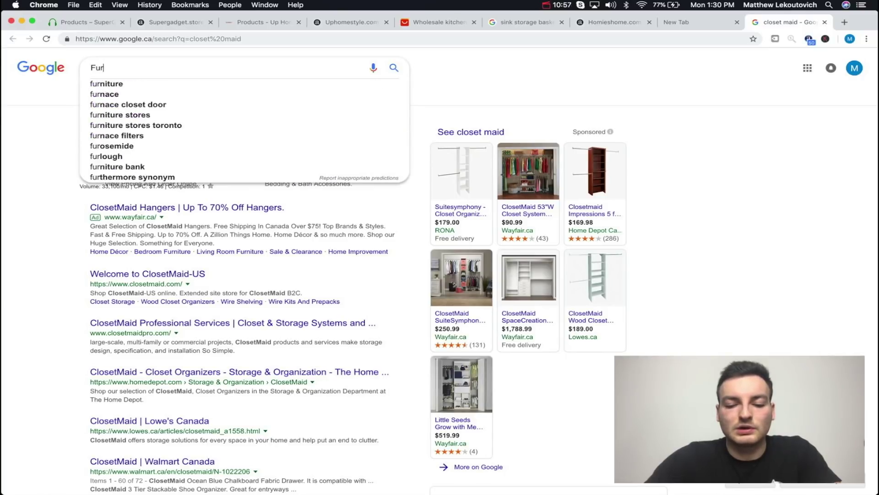
pyautogui.write(' glove shopify')
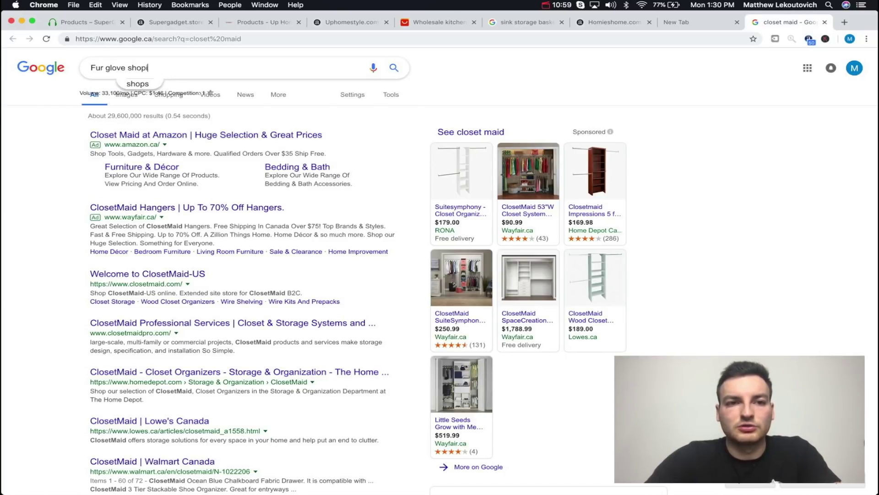
pyautogui.press('super+a')
pyautogui.press('BackSpace')
pyautogui.write('Heated gloves')
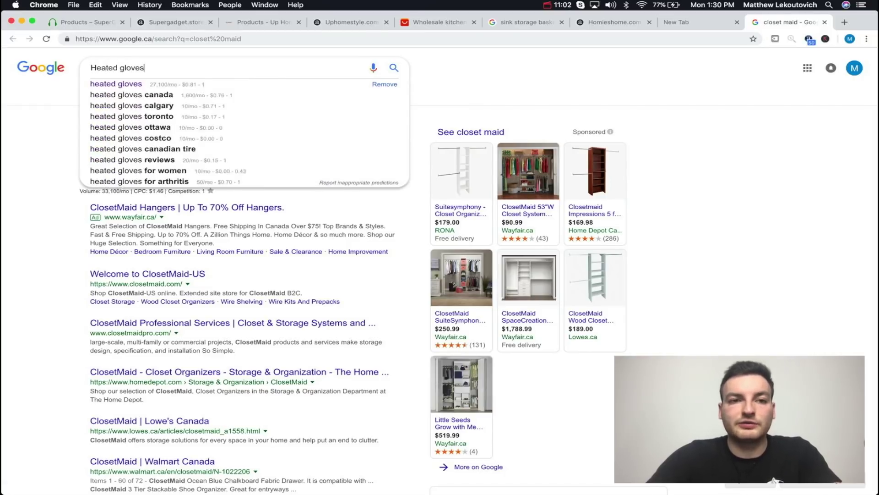
pyautogui.press('Return')
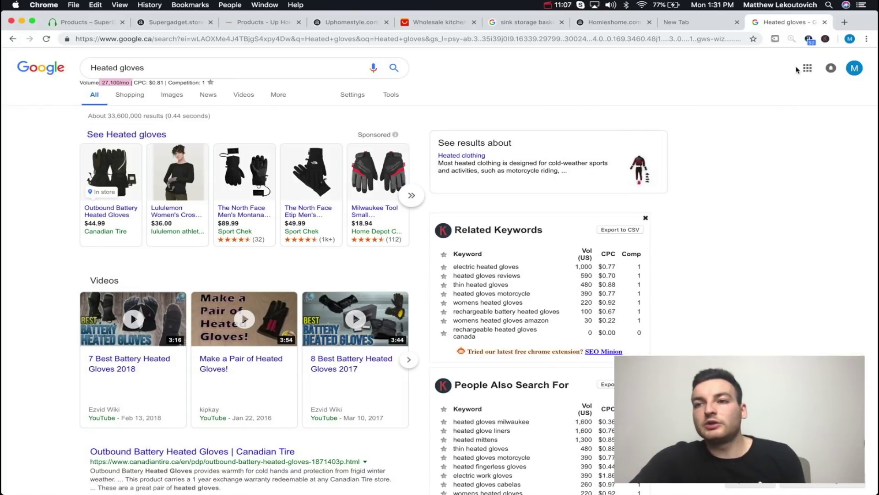
# Keep United States as the Keywords Everywhere search-volume country
pyautogui.click(825, 39)
pyautogui.click(770, 191)
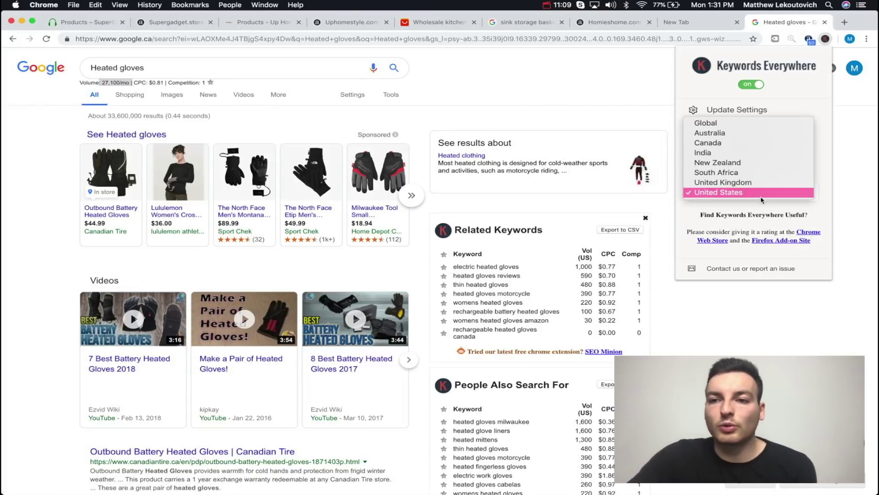
pyautogui.click(760, 192)
pyautogui.click(599, 99)
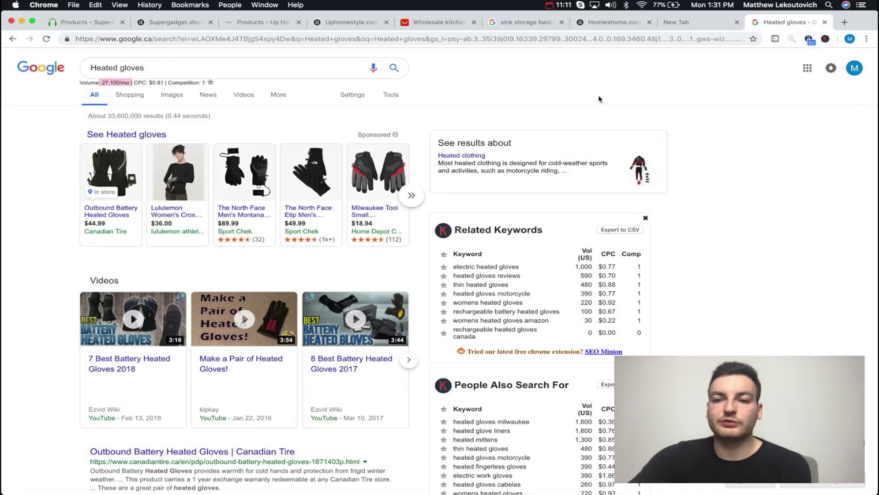